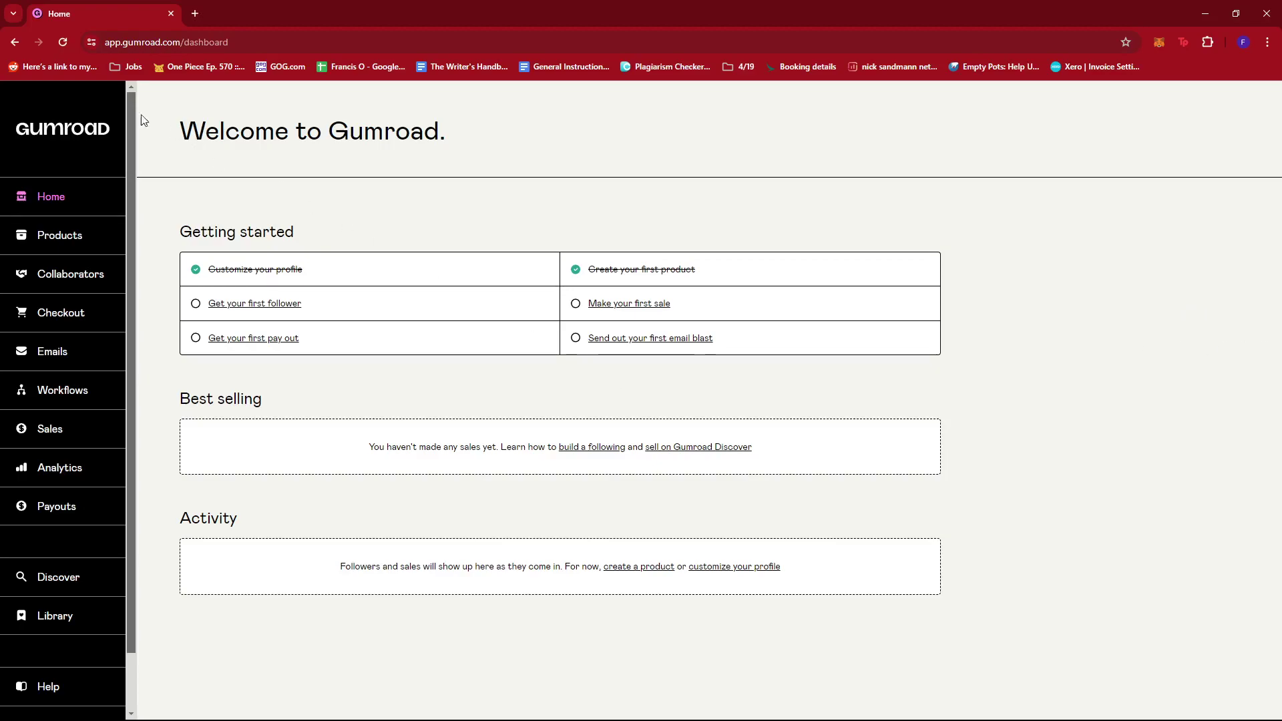
# Open the Products list and scroll through the seven products, with MediBang Preset at $15
pyautogui.click(75, 245)
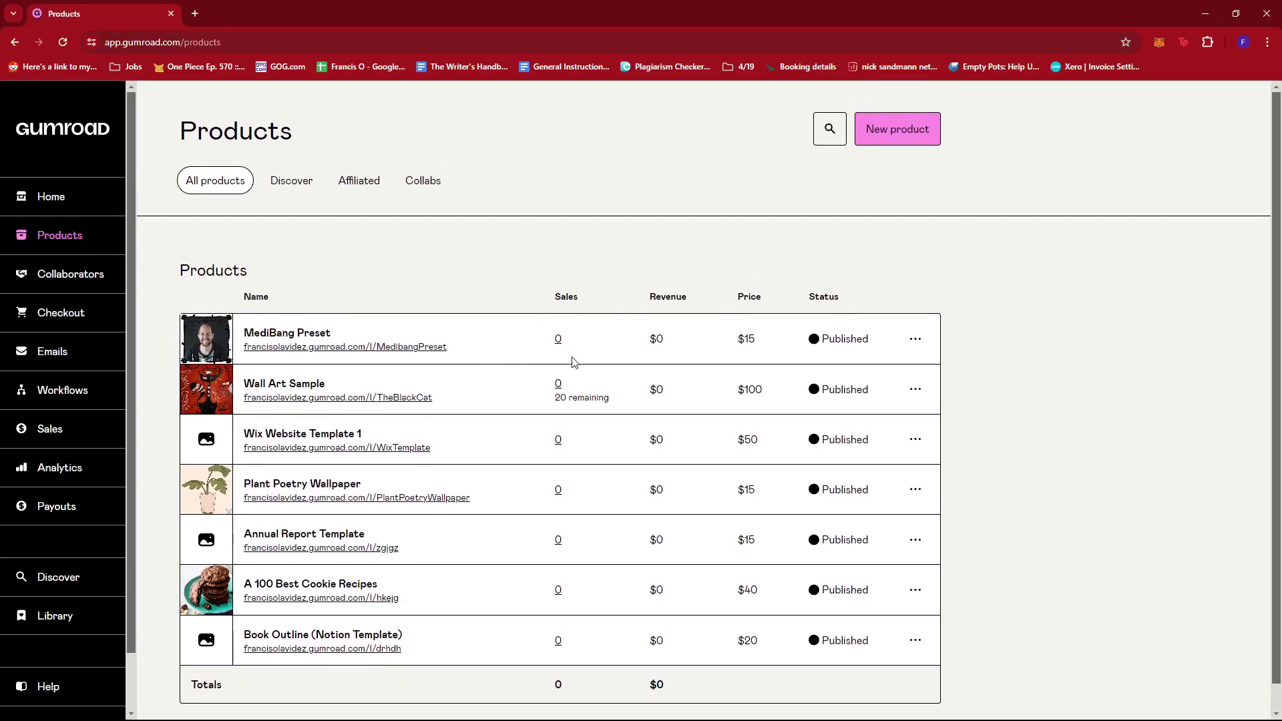
pyautogui.scroll(-1, 571, 359)
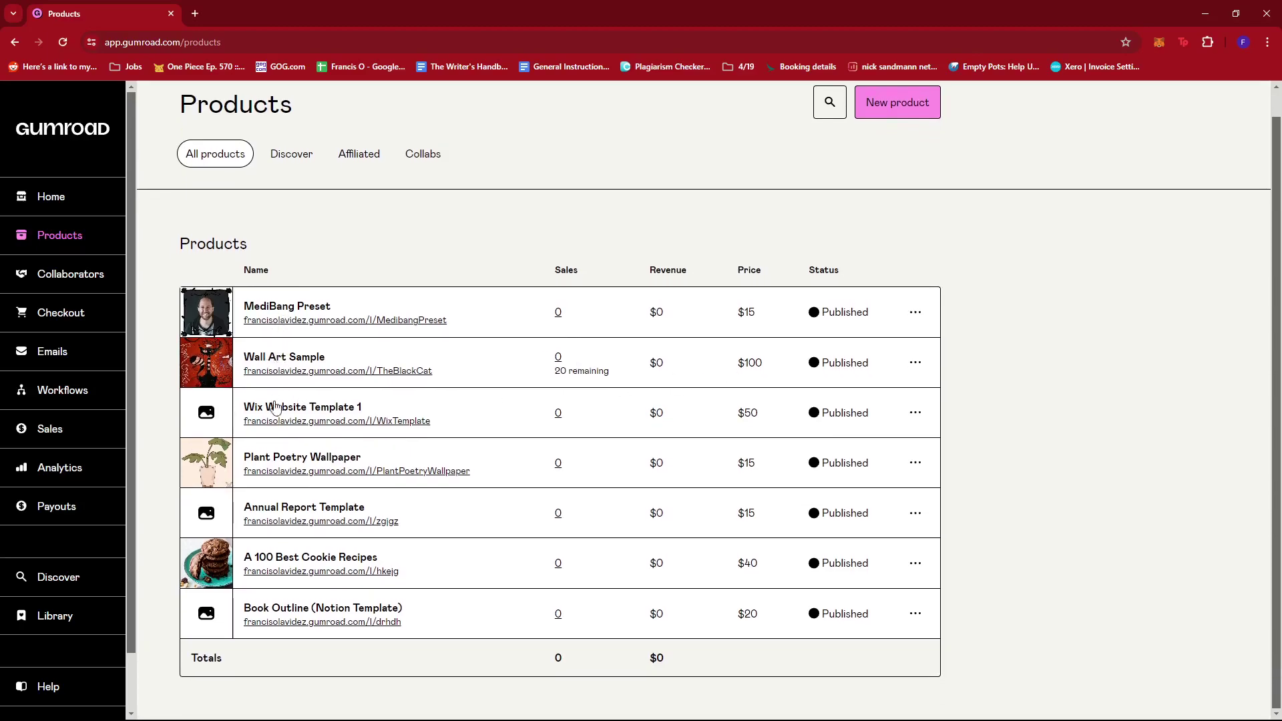
pyautogui.scroll(1, 581, 451)
pyautogui.scroll(-1, 708, 447)
pyautogui.scroll(1, 754, 427)
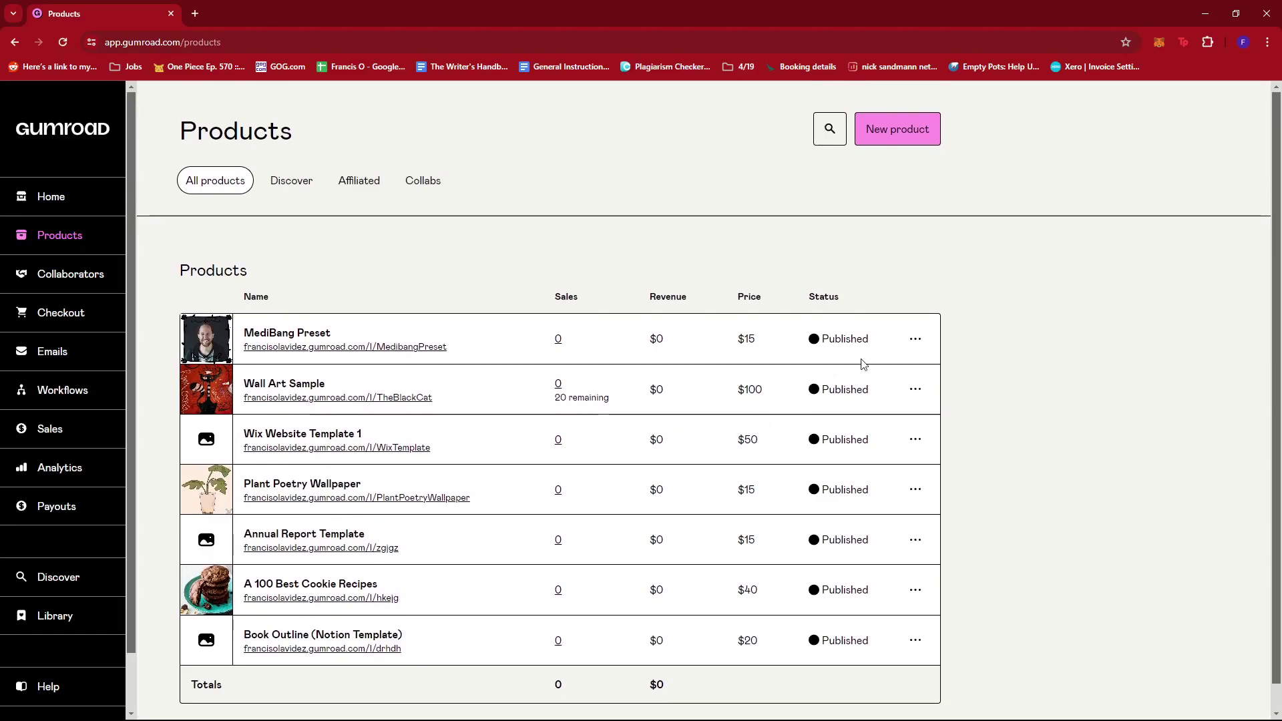
pyautogui.scroll(-1, 845, 334)
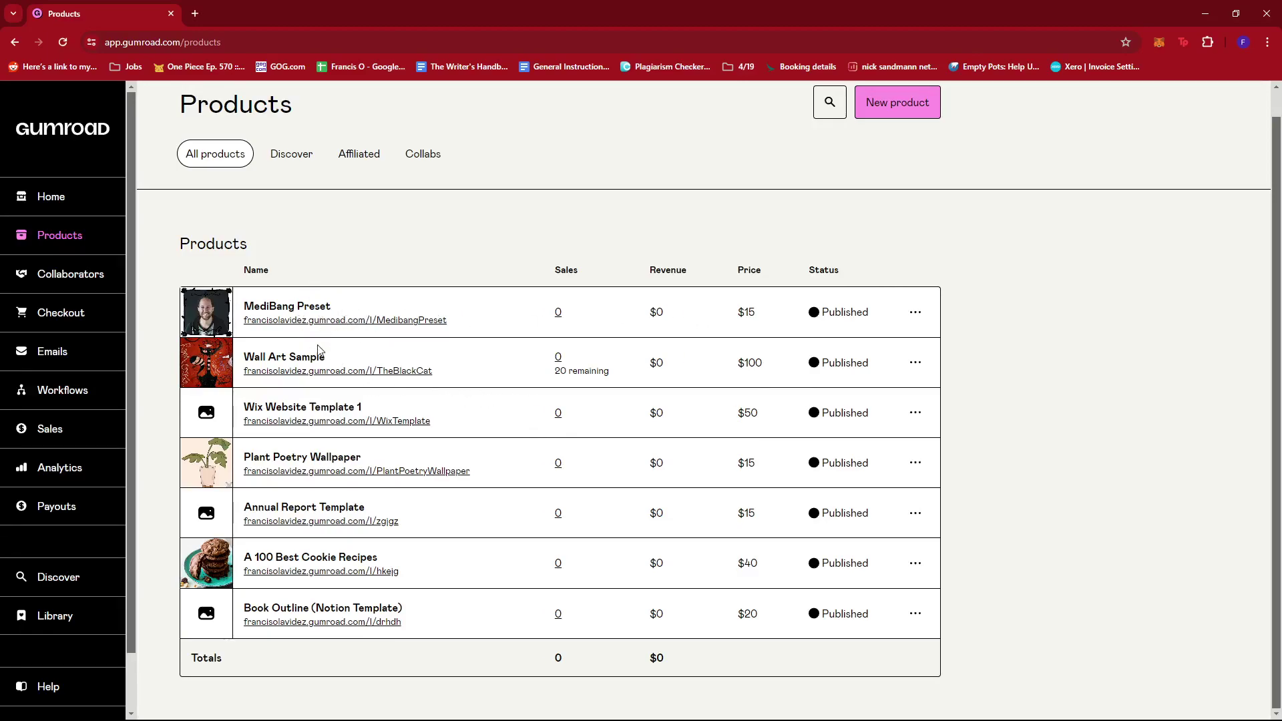
# Open MediBang Preset's editor and change its Pricing amount from $15 to $30
pyautogui.click(269, 307)
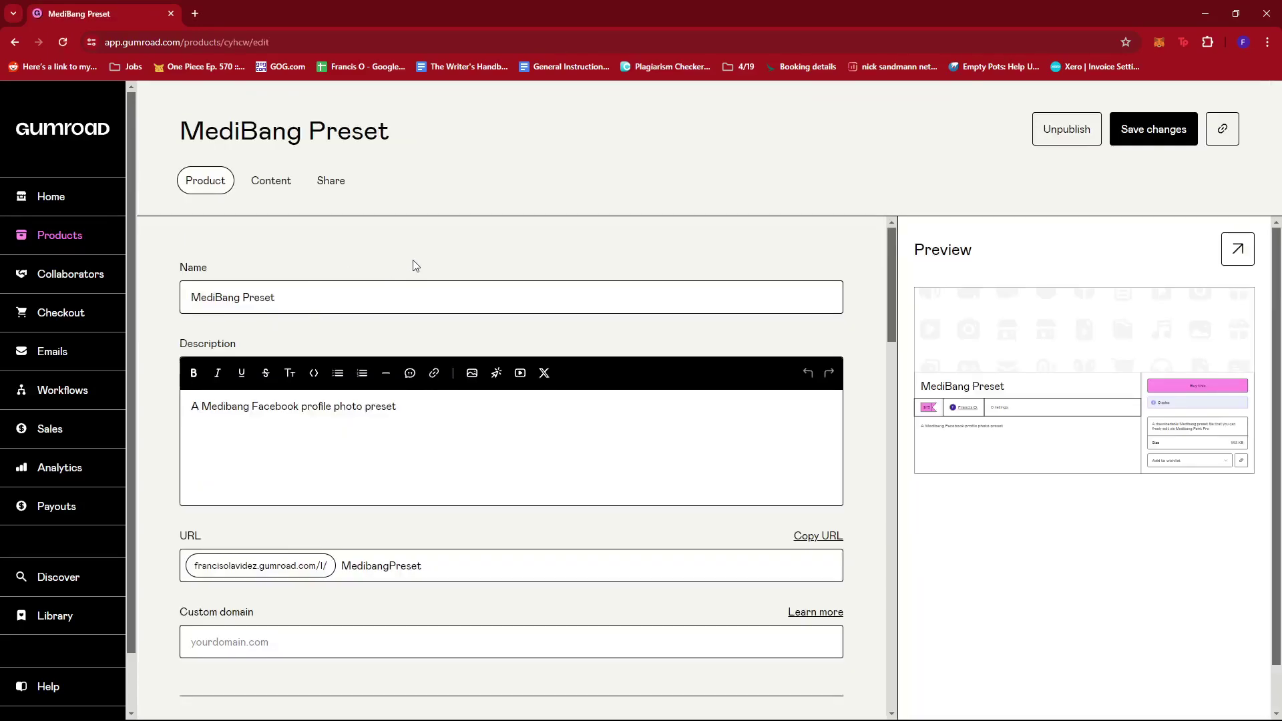
pyautogui.scroll(-8, 420, 264)
pyautogui.scroll(-7, 422, 266)
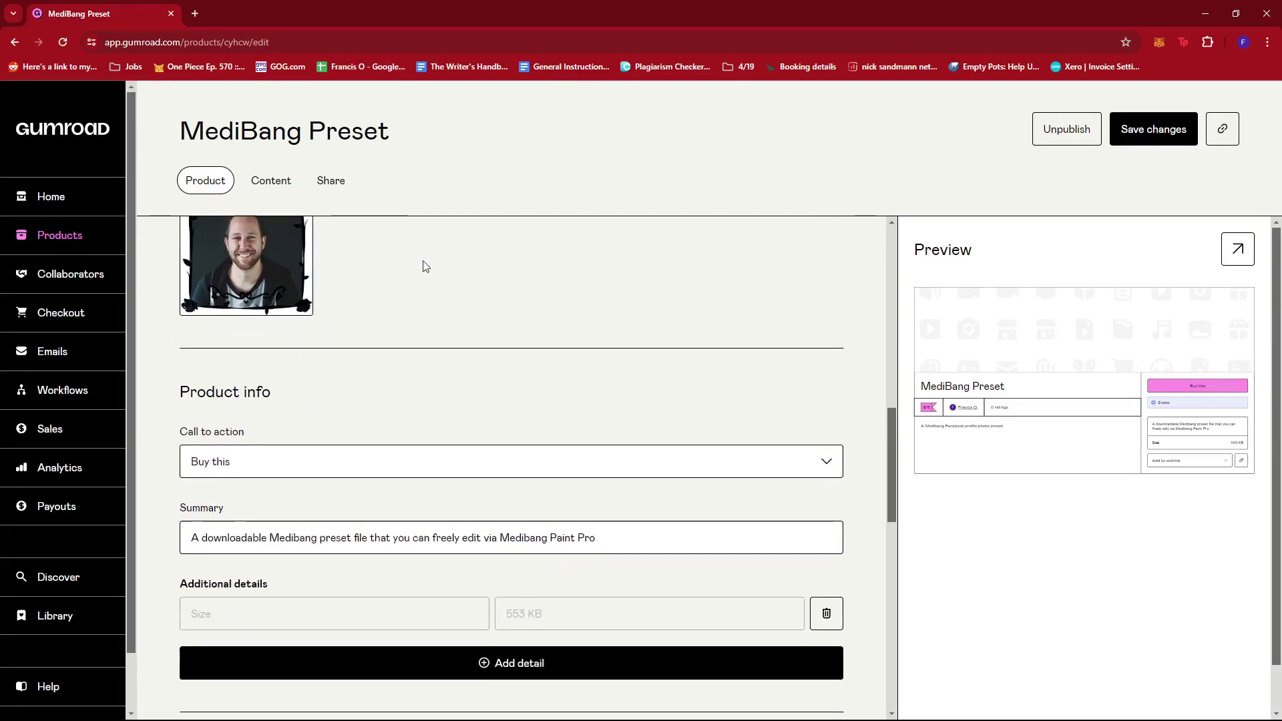
pyautogui.scroll(-6, 425, 266)
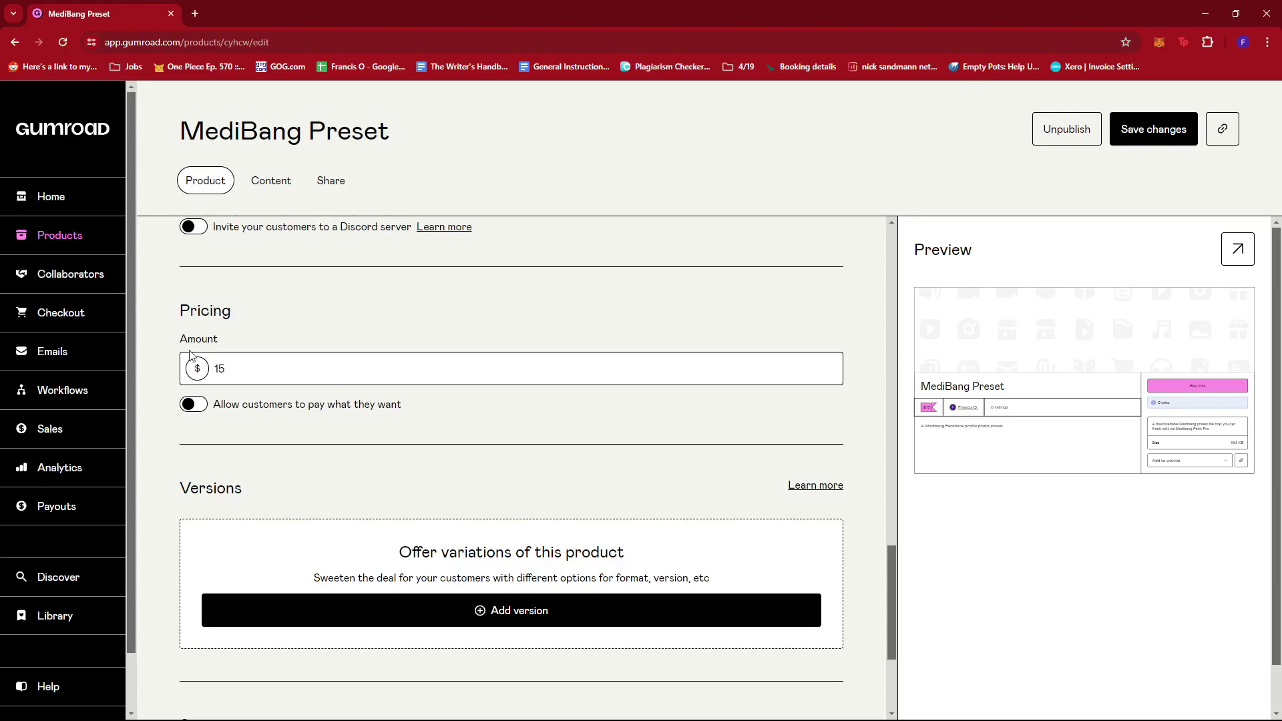
pyautogui.click(255, 366)
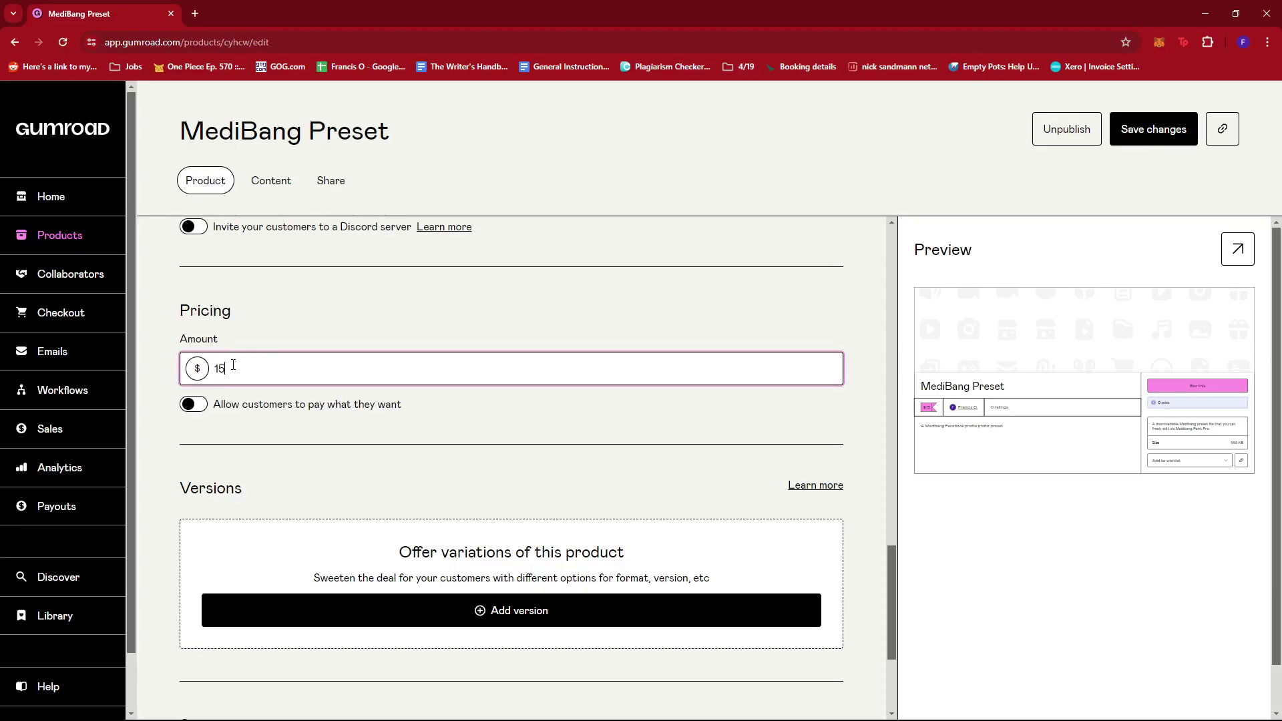
pyautogui.press('BackSpace')
pyautogui.press('BackSpace')
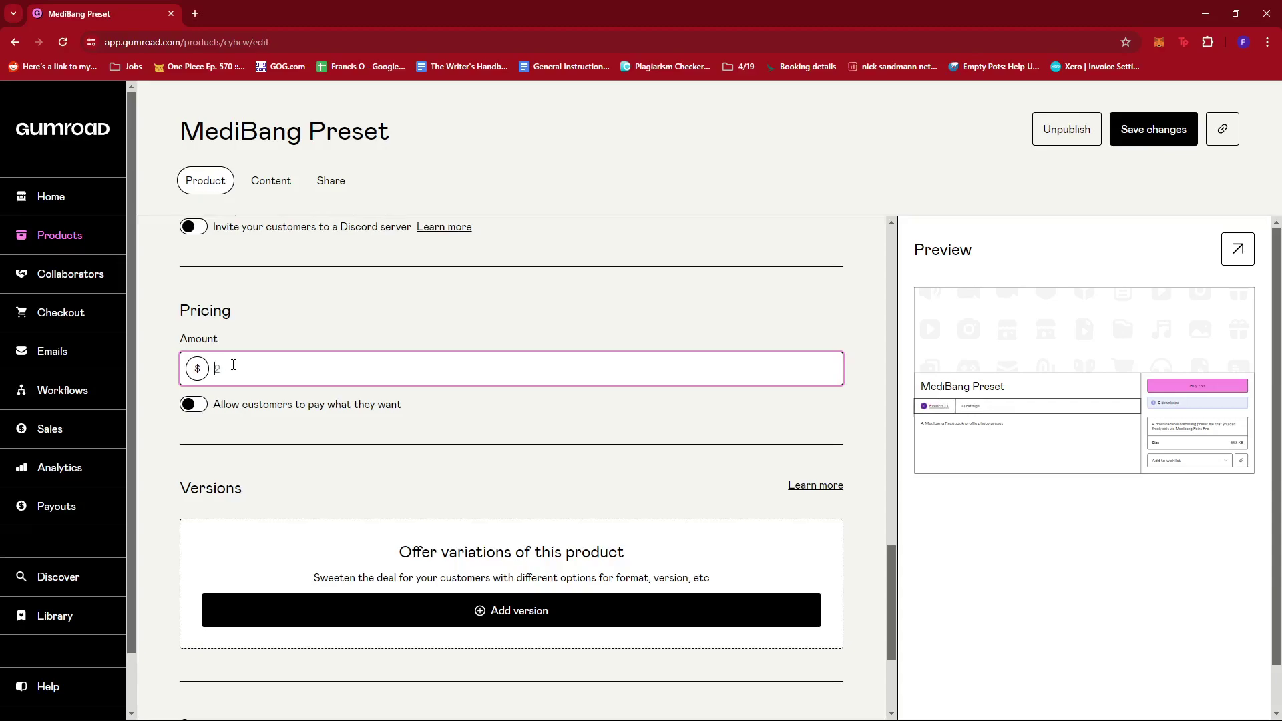
pyautogui.write('30')
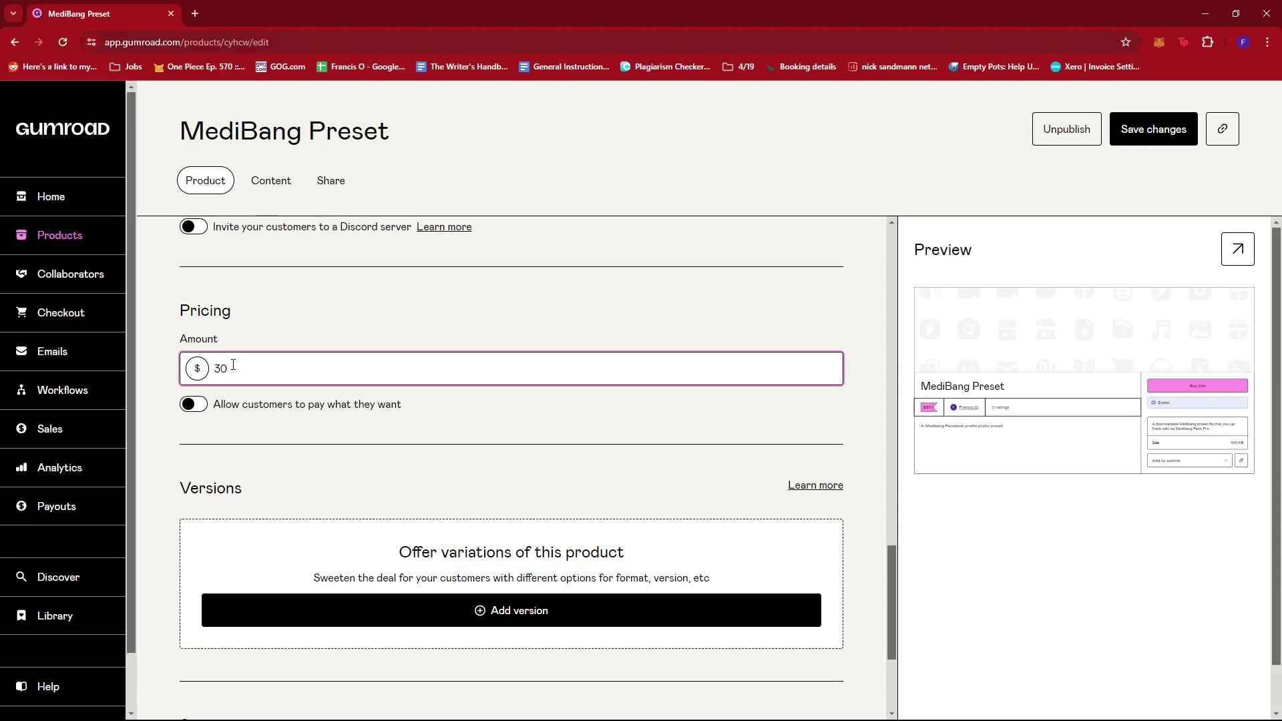
pyautogui.click(476, 335)
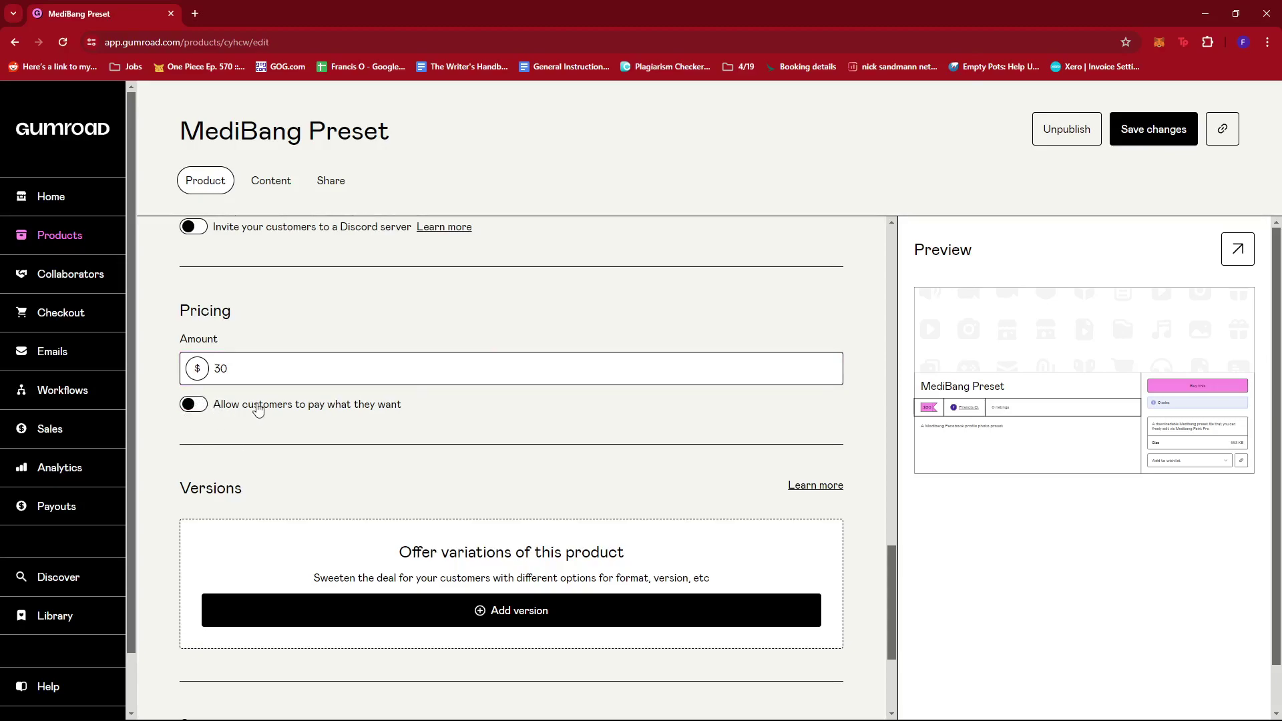
# Enable 'Allow customers to pay what they want' and enter a $50 suggested amount
pyautogui.click(195, 407)
pyautogui.click(290, 368)
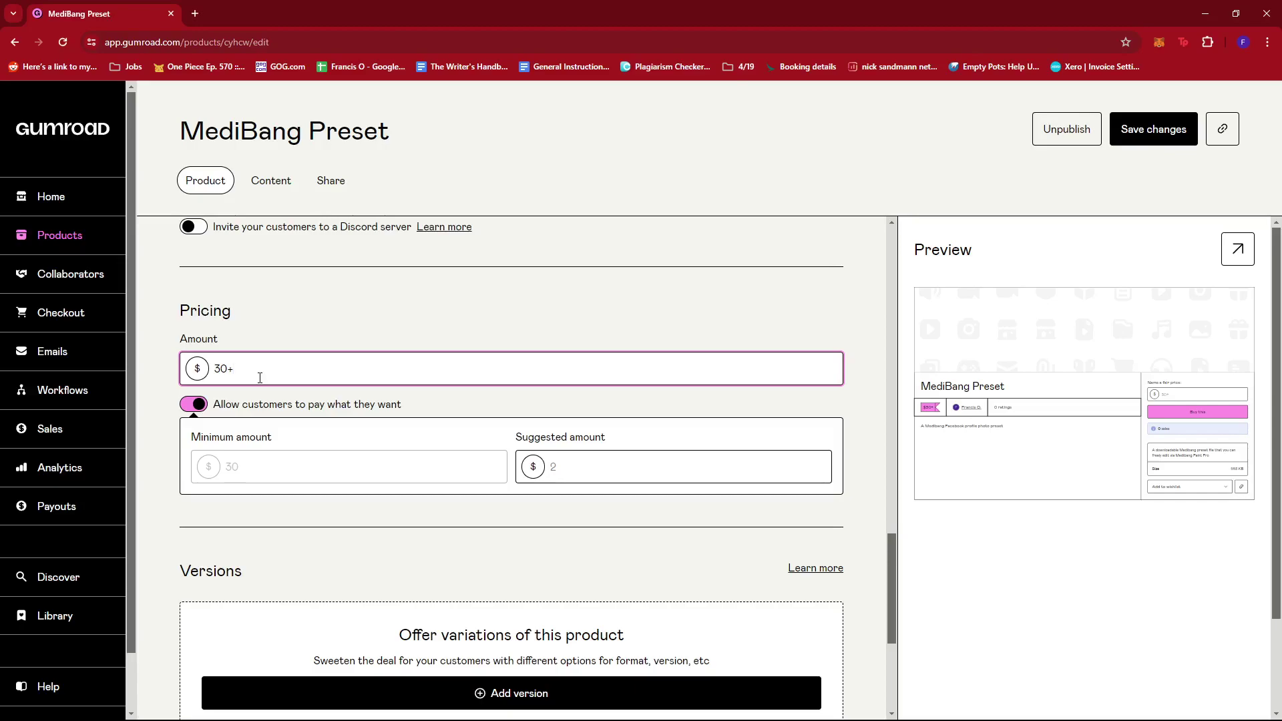
pyautogui.click(617, 466)
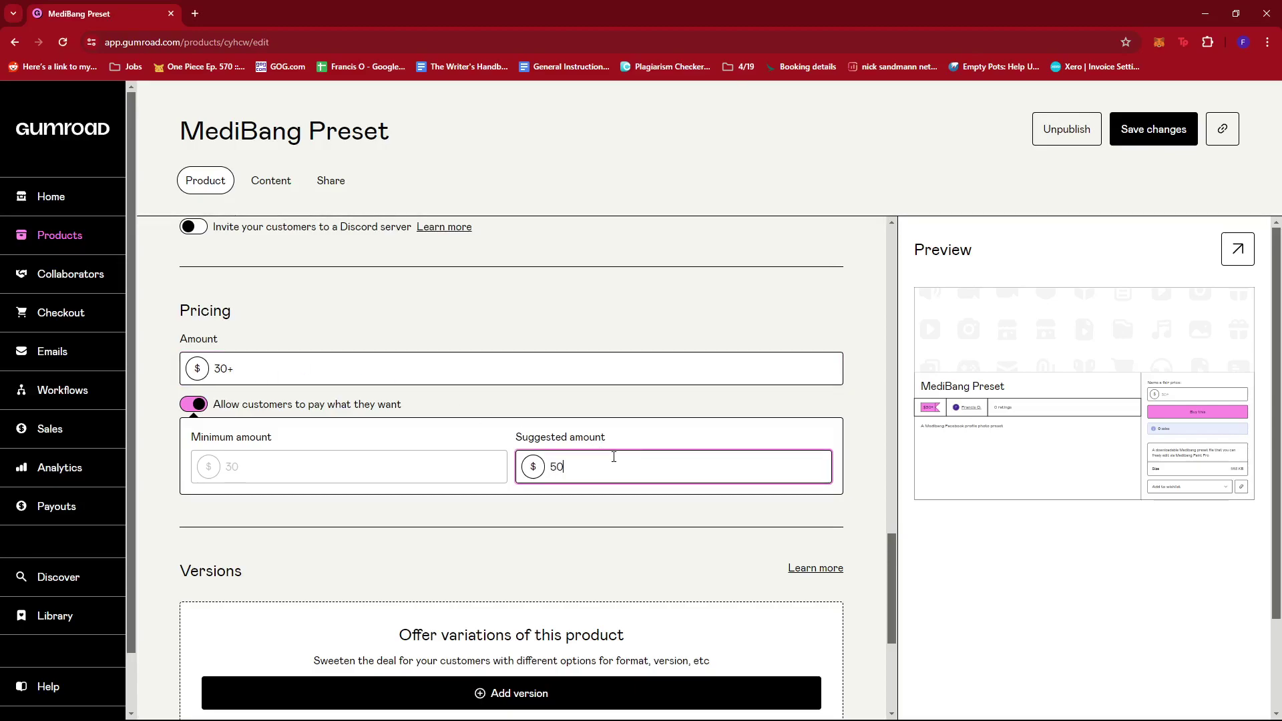
pyautogui.click(635, 535)
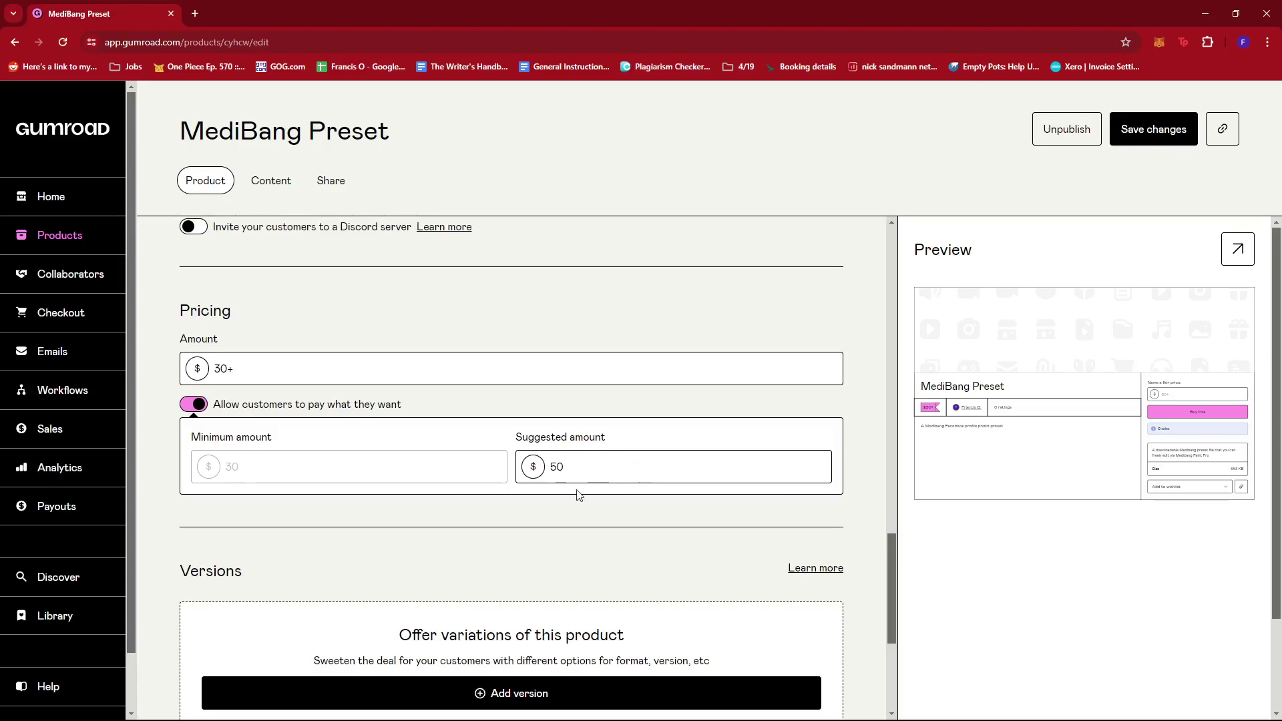
# Save MediBang Preset's $30+ pricing with $50 suggested and confirm the 'Changes saved!' notice
pyautogui.scroll(1, 398, 418)
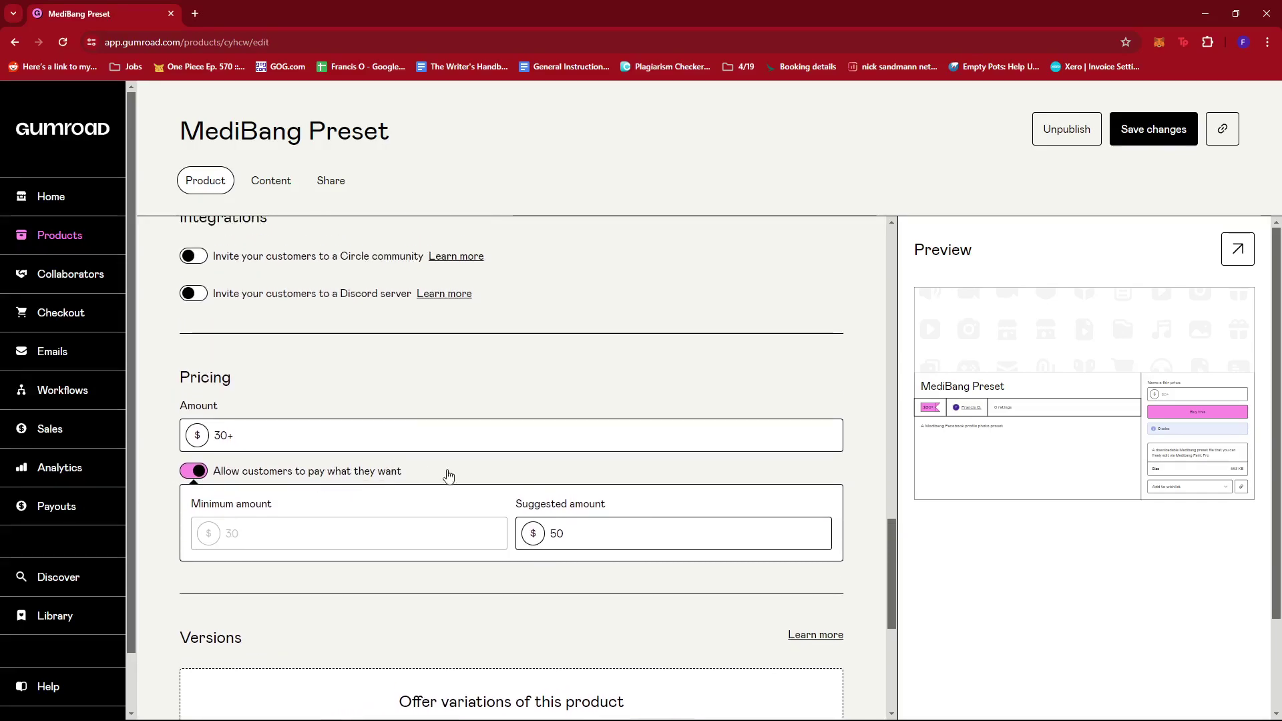
pyautogui.scroll(-1, 389, 488)
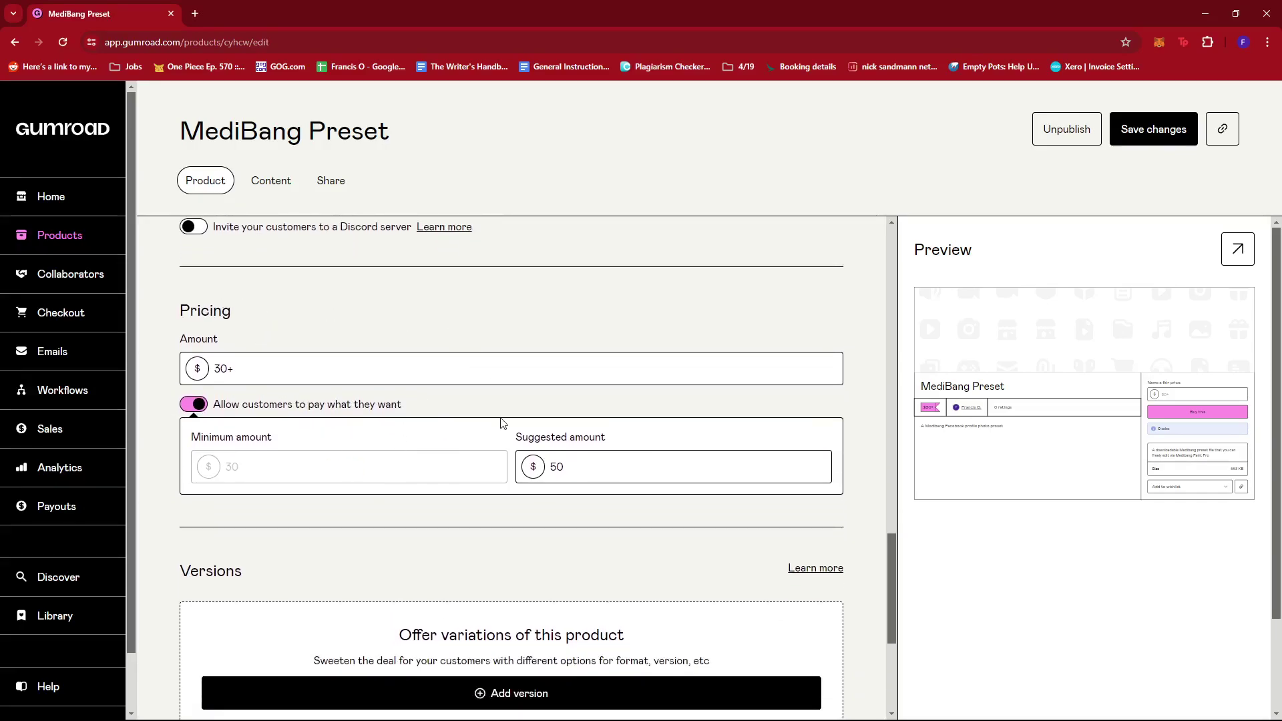
pyautogui.click(1153, 129)
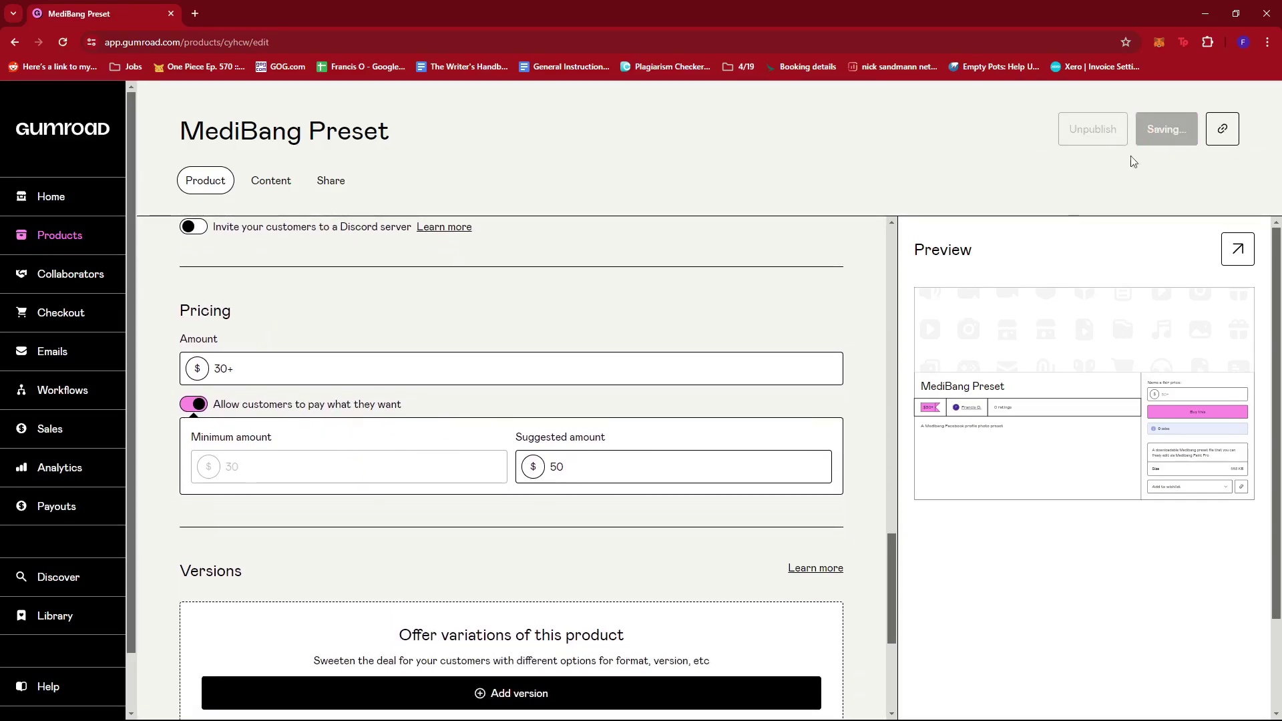
pyautogui.scroll(1, 753, 239)
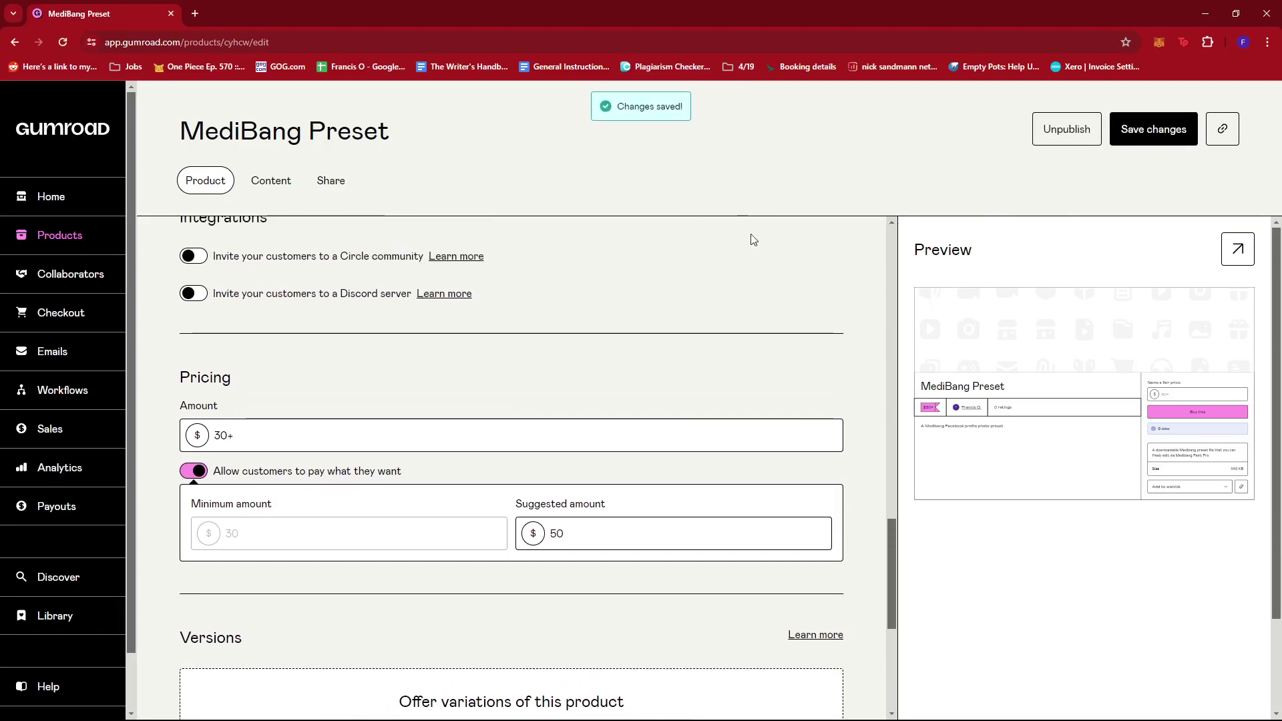
pyautogui.scroll(3, 601, 370)
pyautogui.scroll(-3, 608, 367)
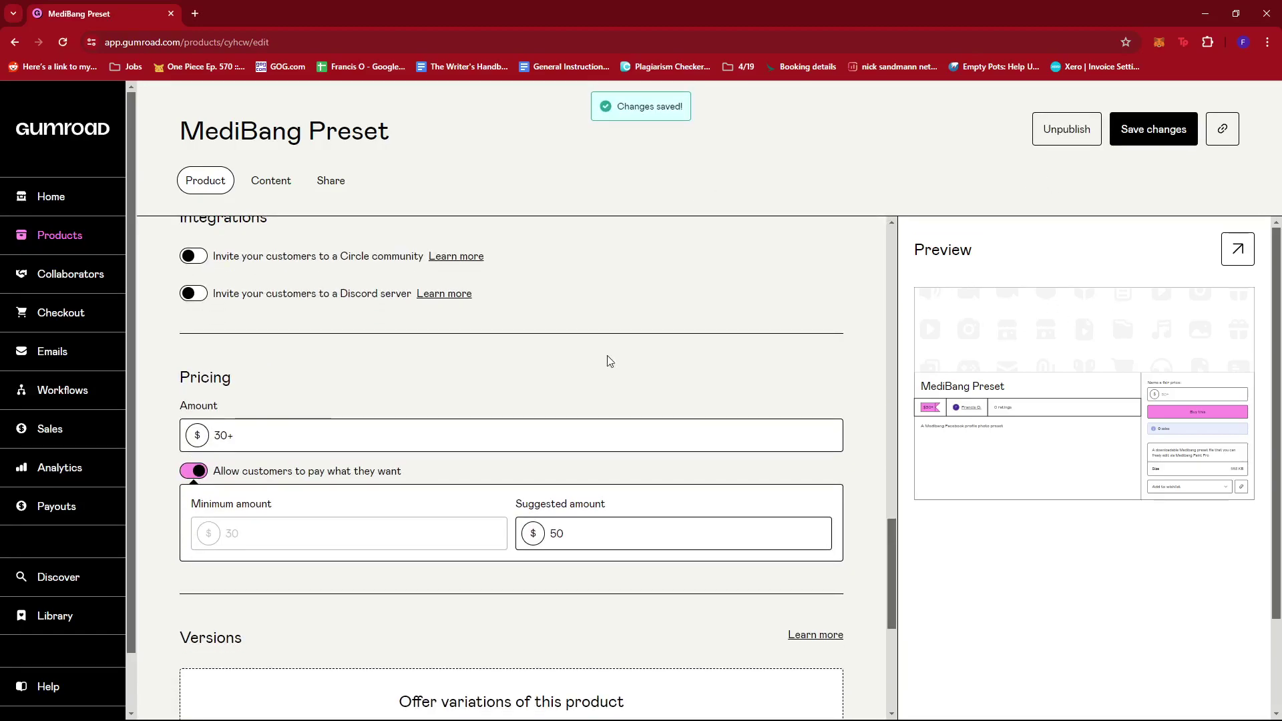
pyautogui.scroll(1, 675, 376)
pyautogui.scroll(-1, 721, 378)
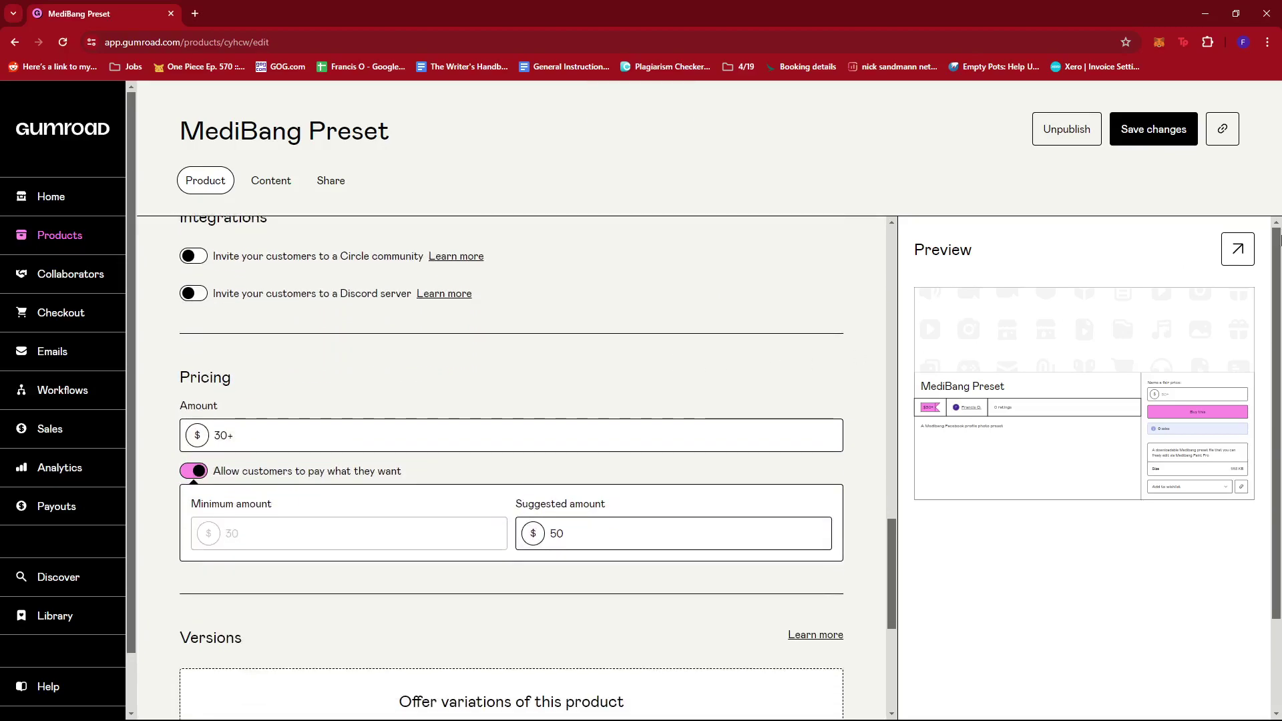
# Preview MediBang Preset and buy it at a US$30 fair price, then empty the cart and continue shopping
pyautogui.click(1238, 250)
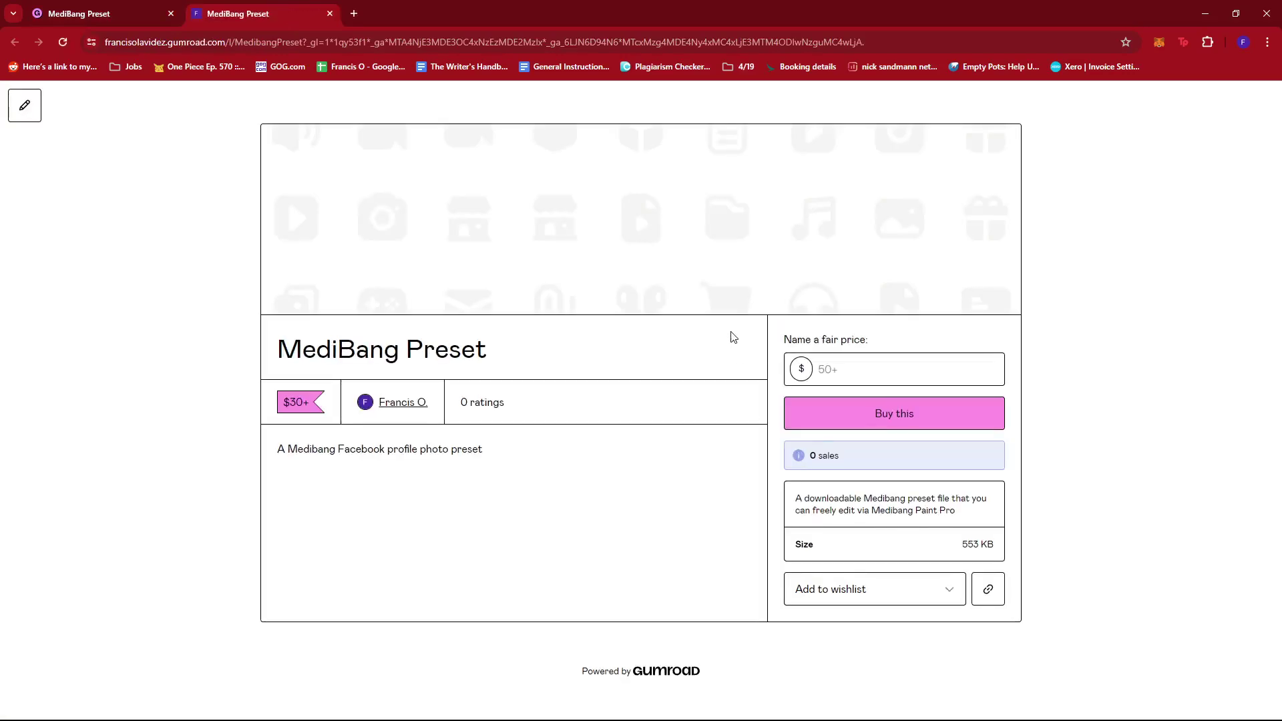
pyautogui.click(859, 370)
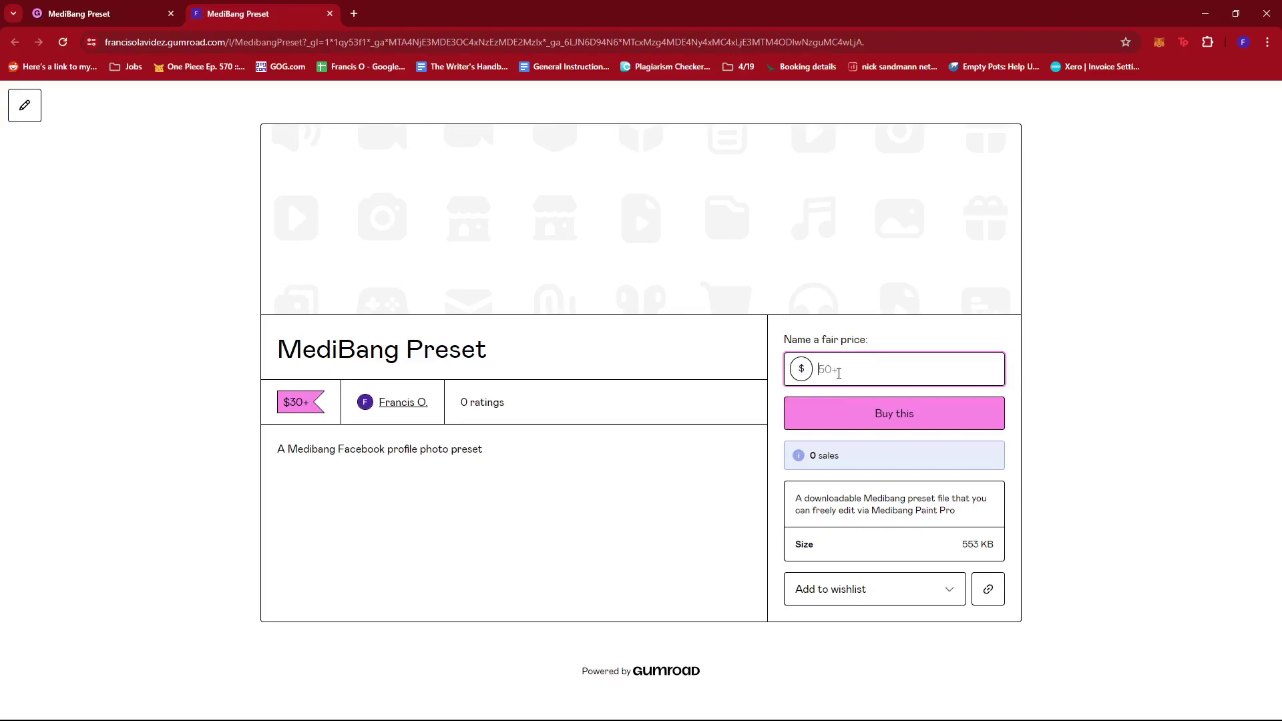
pyautogui.write('3')
pyautogui.press('BackSpace')
pyautogui.write('30')
pyautogui.click(922, 414)
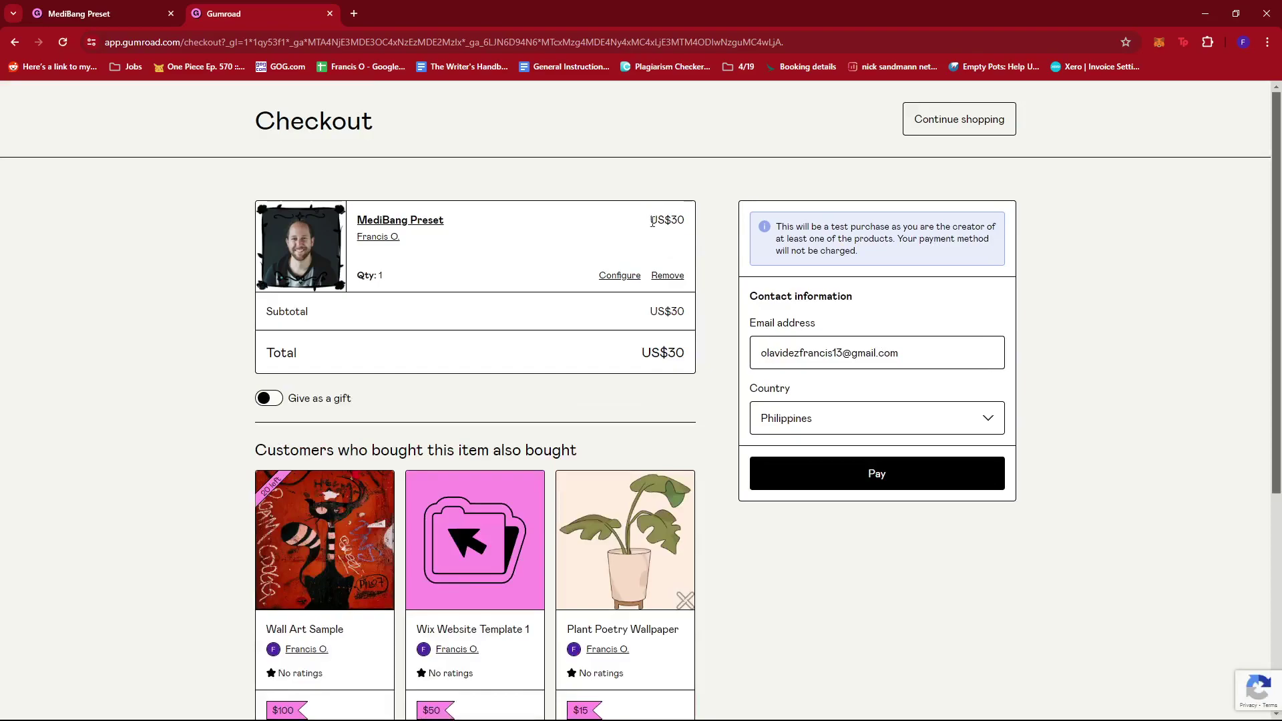
pyautogui.click(676, 280)
pyautogui.click(952, 122)
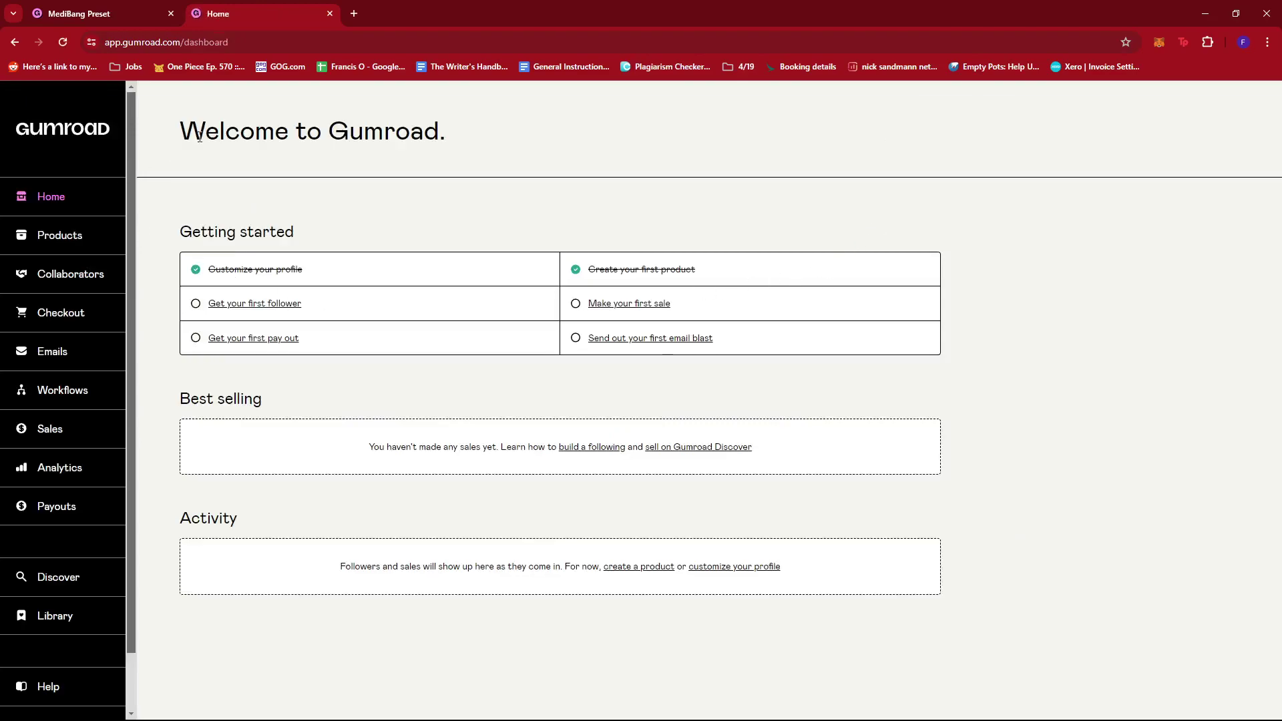
# Go back to the Products list and reopen the MediBang Preset editor
pyautogui.click(69, 241)
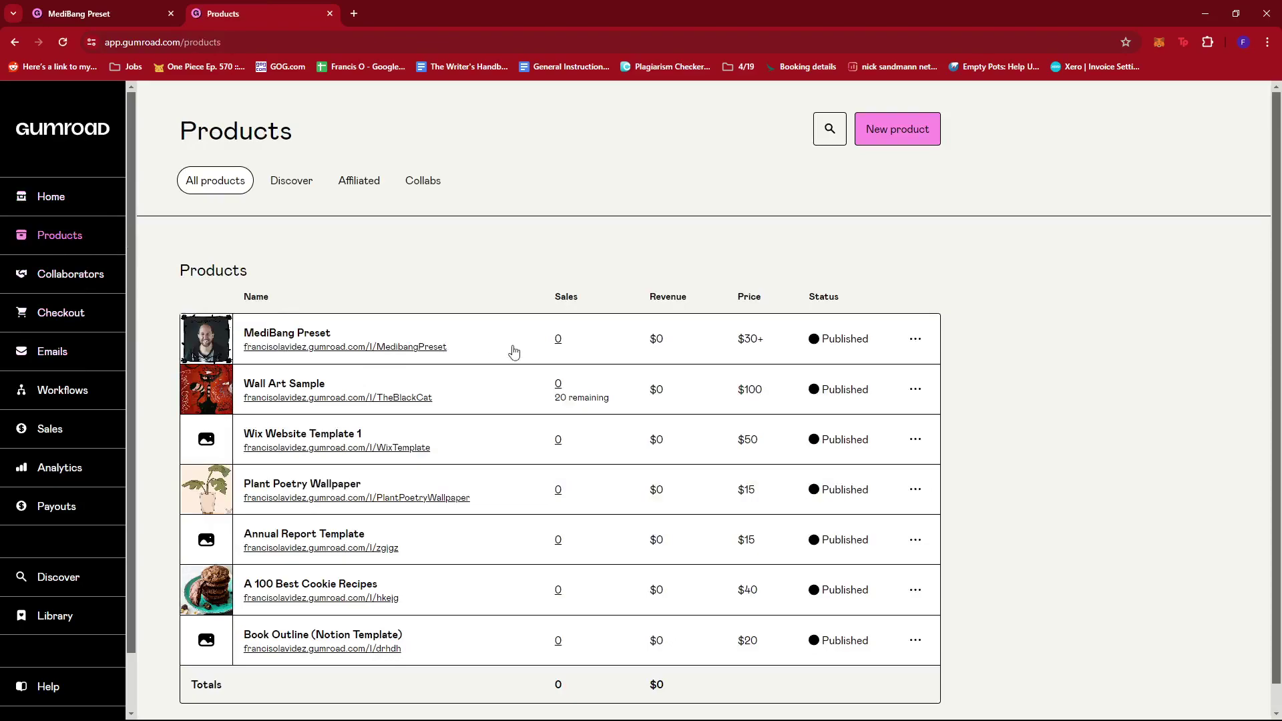
pyautogui.click(916, 339)
pyautogui.click(968, 286)
pyautogui.click(271, 344)
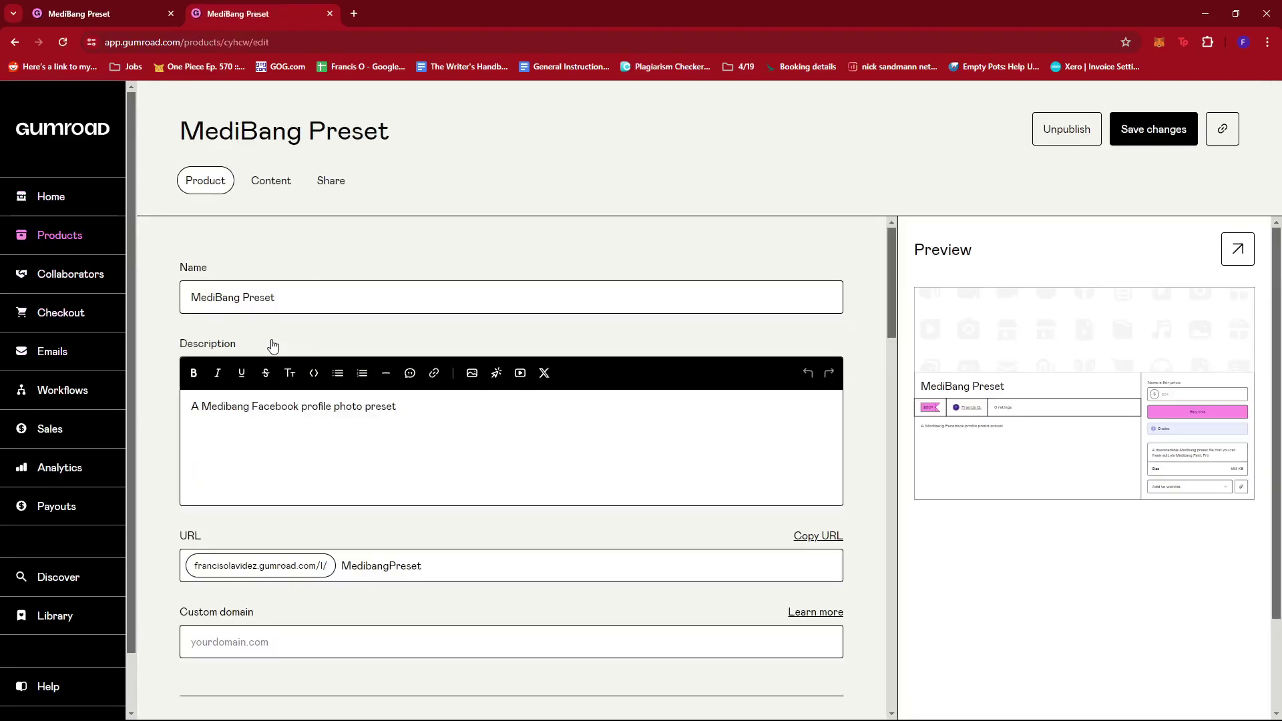
# Preview the product and check out at a US$60 fair price, then close the checkout tab
pyautogui.click(1237, 250)
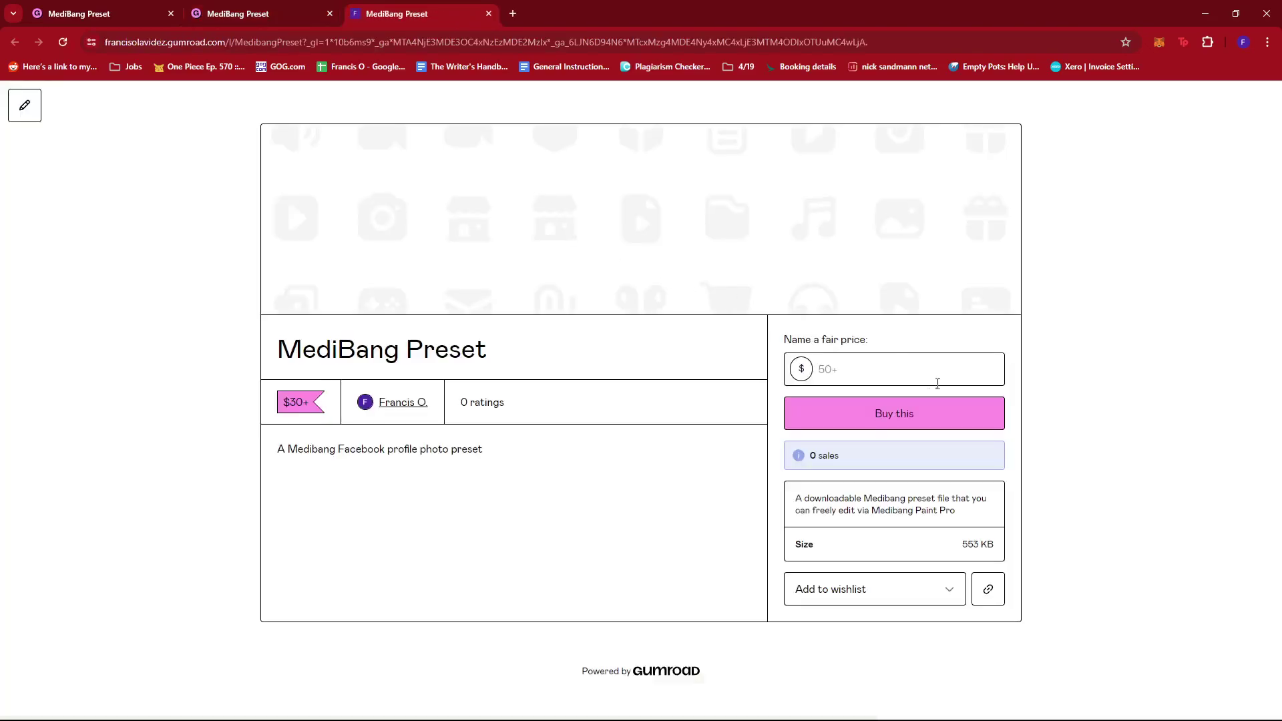
pyautogui.click(880, 376)
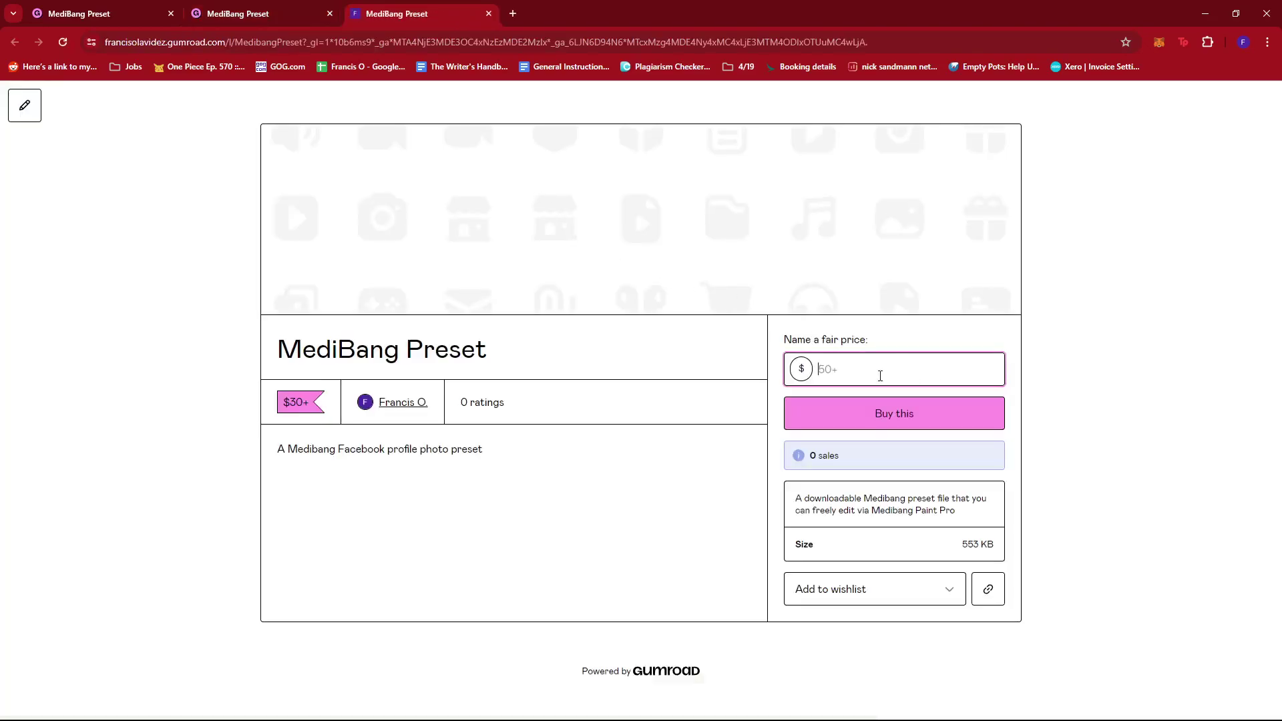
pyautogui.write('2')
pyautogui.write('60')
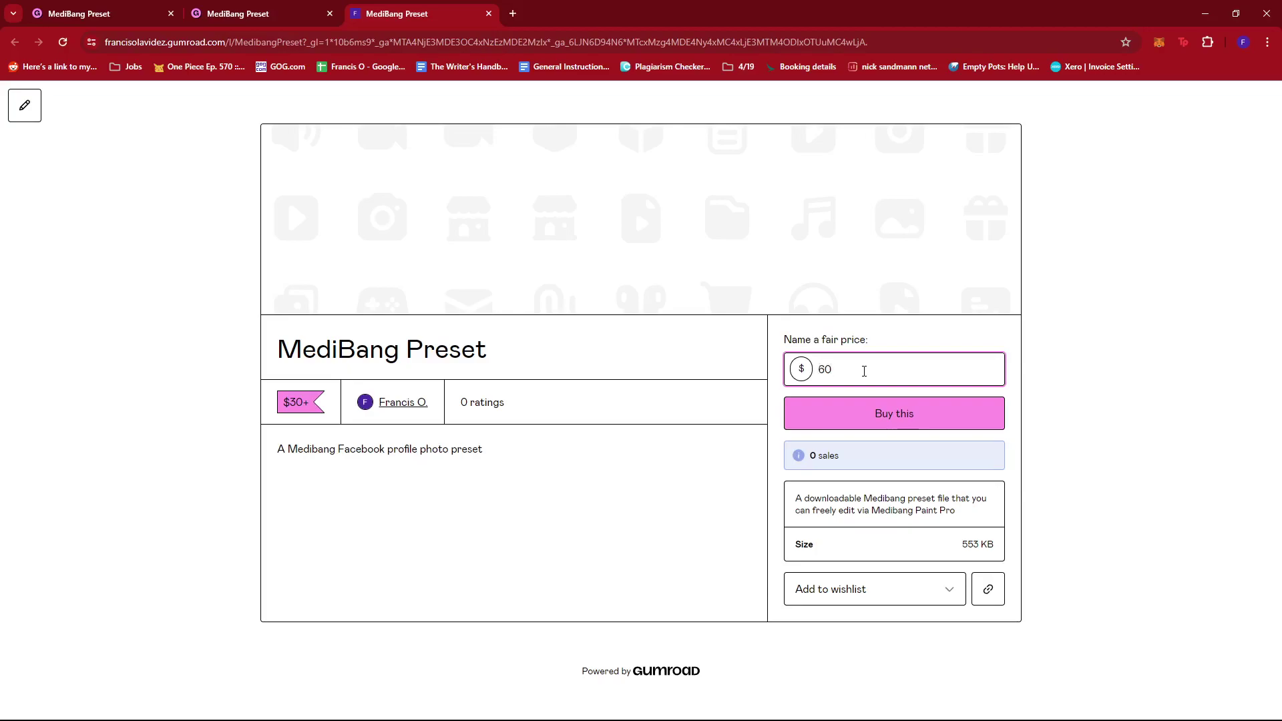
pyautogui.click(933, 419)
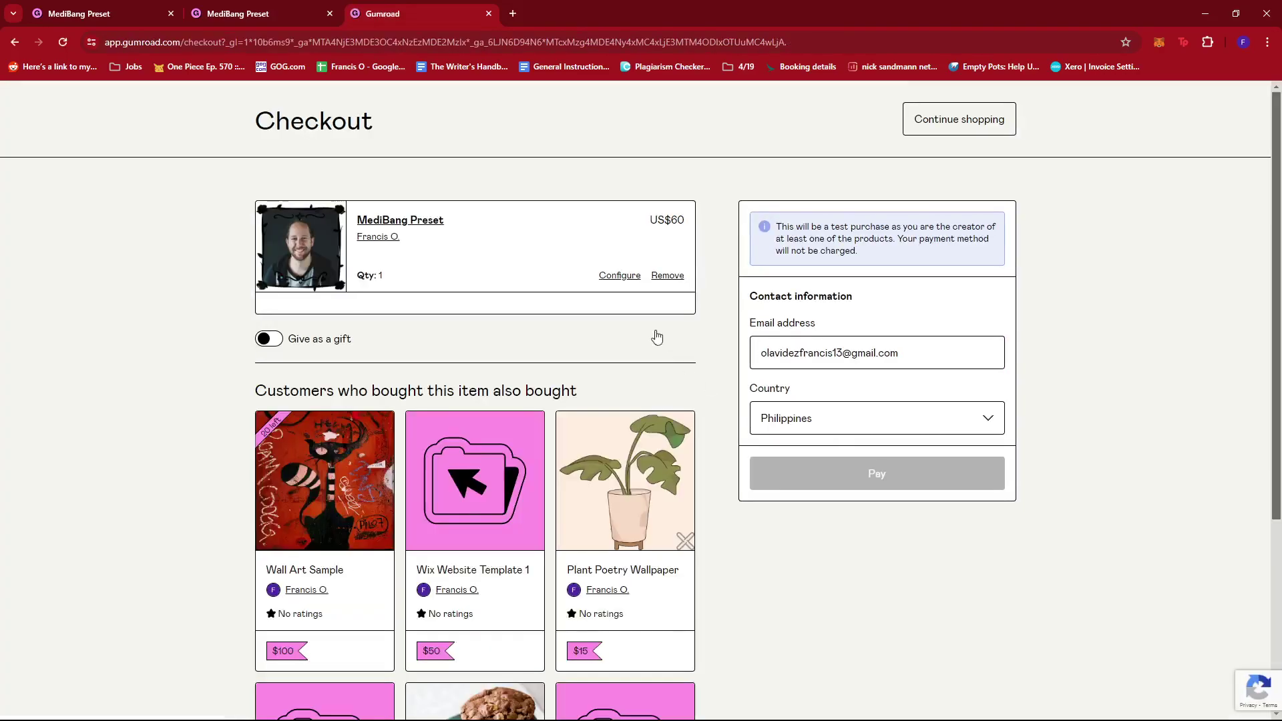
pyautogui.moveTo(683, 219); pyautogui.dragTo(590, 228)
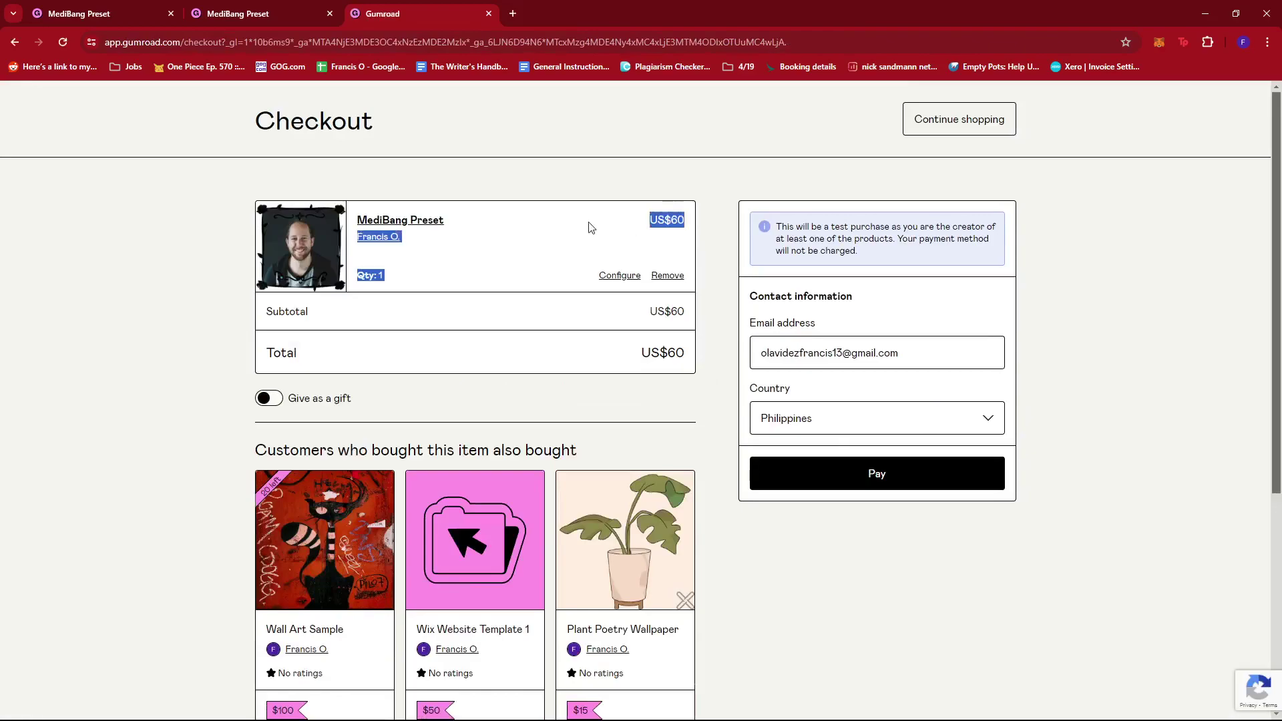
pyautogui.doubleClick(674, 218)
pyautogui.click(674, 220)
pyautogui.doubleClick(675, 220)
pyautogui.click(642, 225)
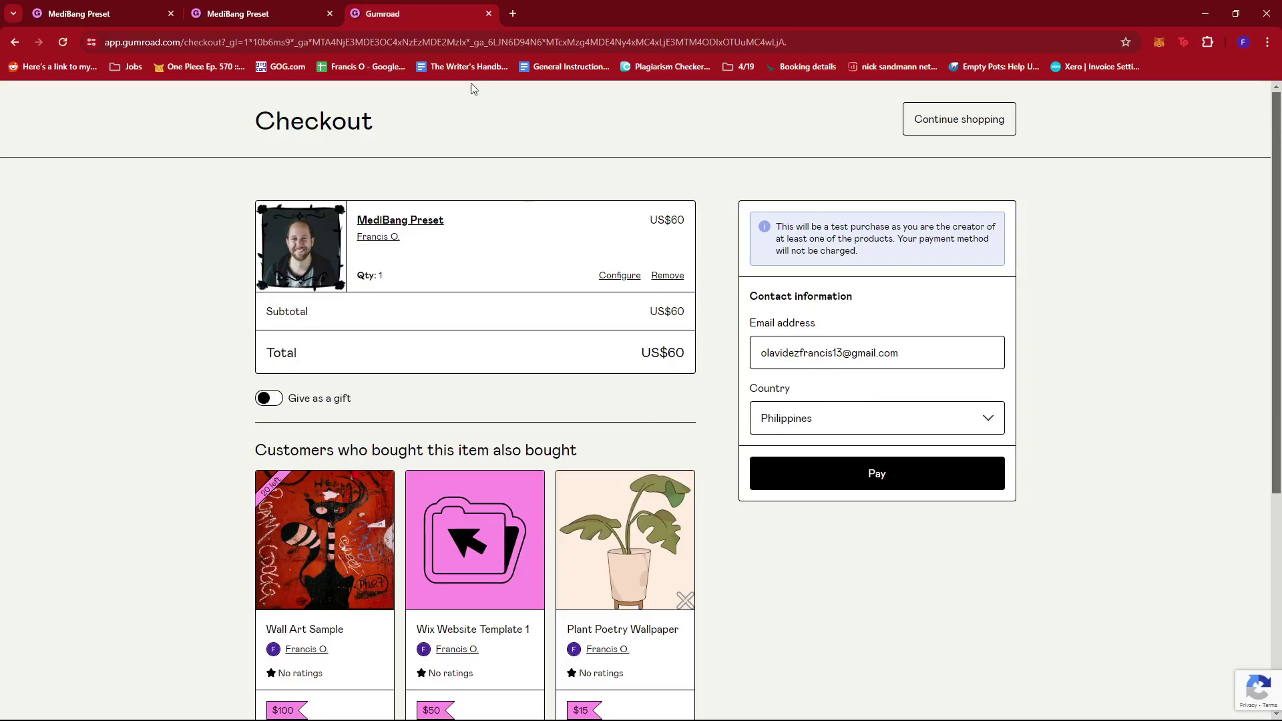
pyautogui.click(488, 14)
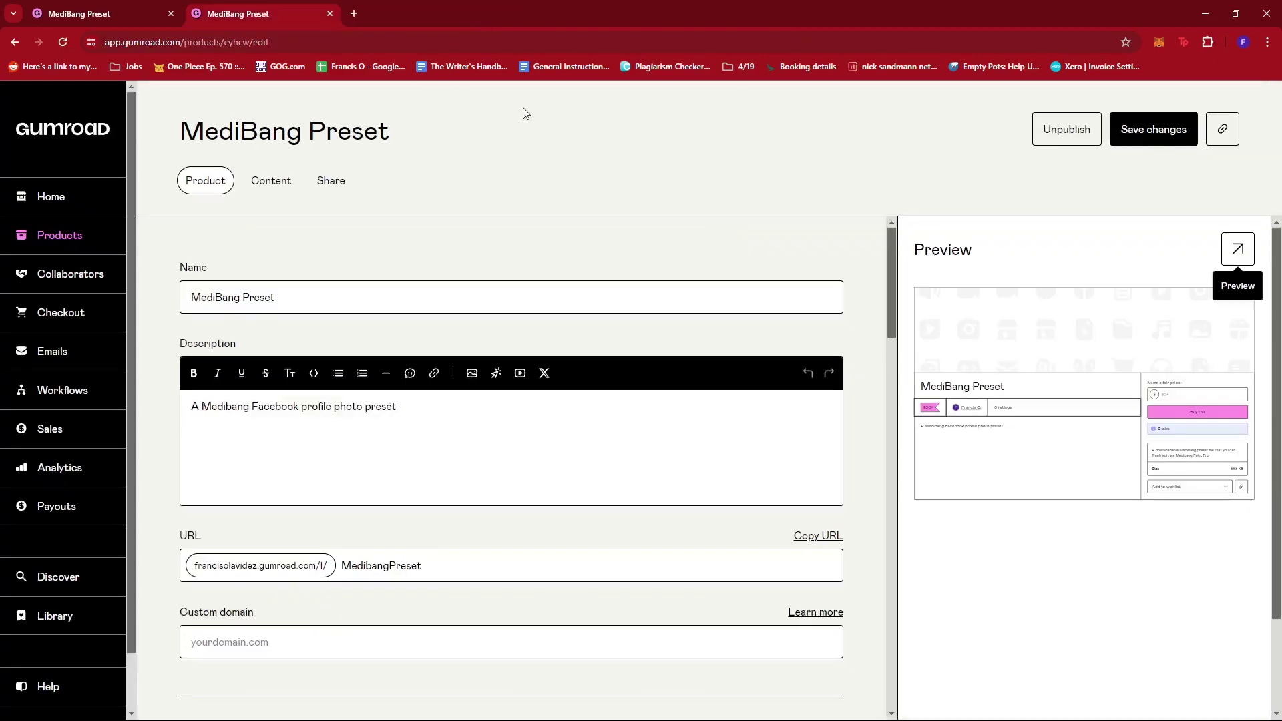
# Close the extra editor tab and review the Products list prices, with MediBang Preset now at $30+
pyautogui.click(330, 13)
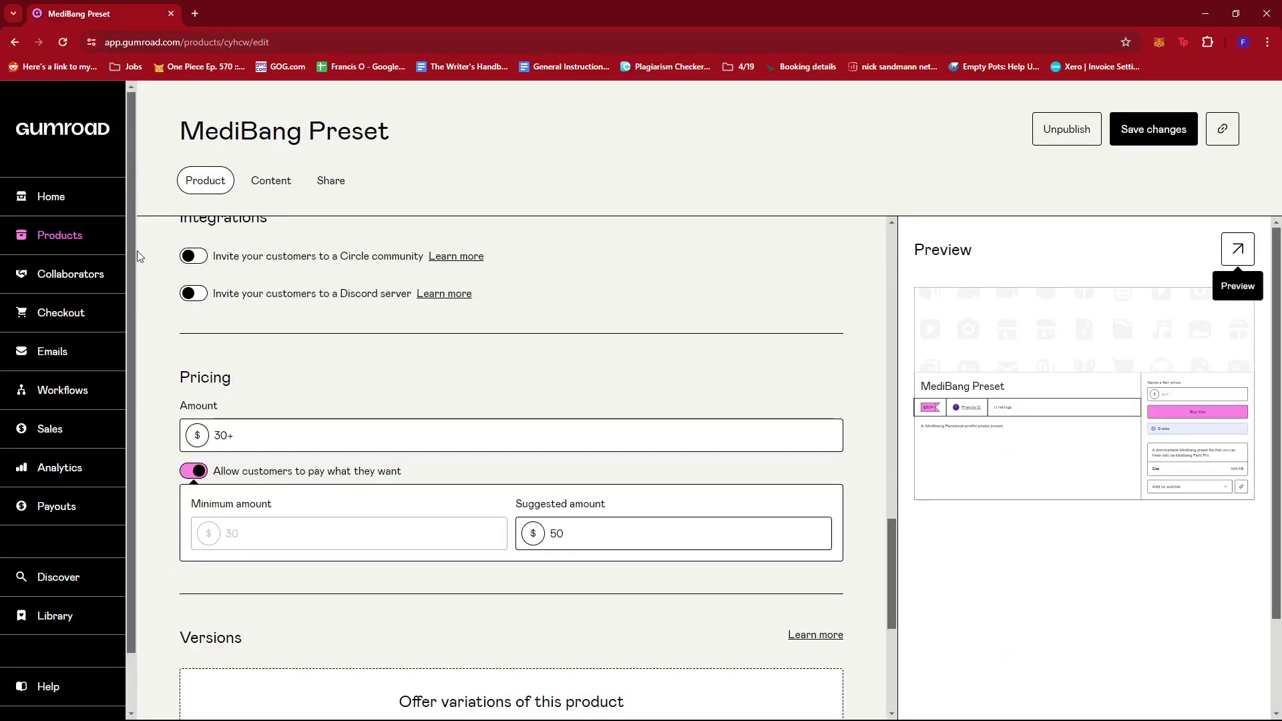
pyautogui.click(65, 241)
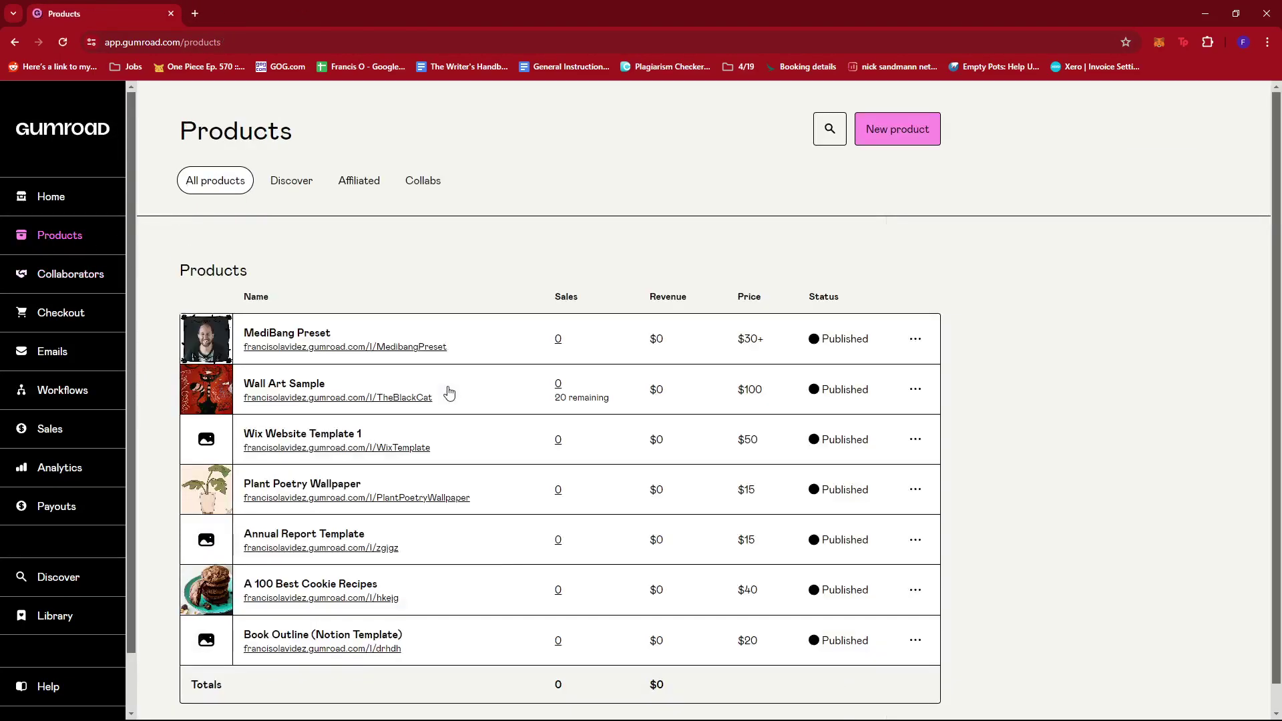
pyautogui.scroll(-1, 427, 381)
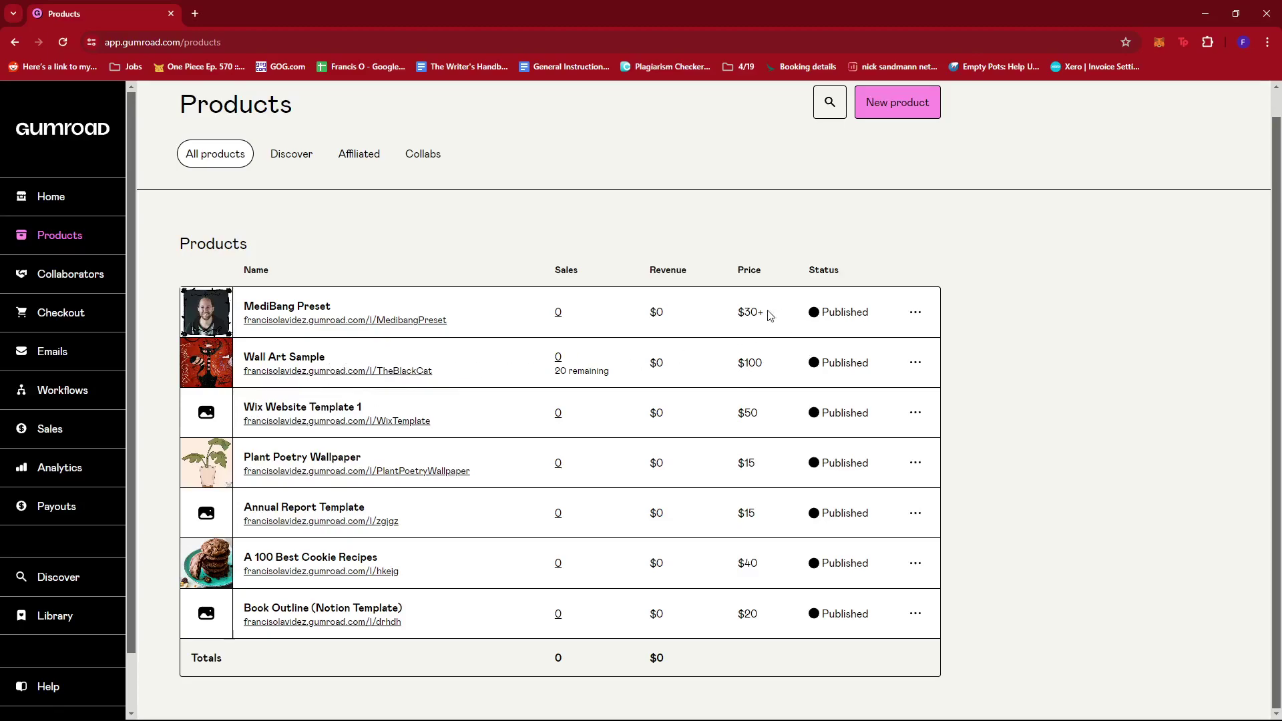
pyautogui.moveTo(767, 316); pyautogui.dragTo(728, 317)
pyautogui.click(761, 310)
pyautogui.doubleClick(755, 361)
pyautogui.doubleClick(747, 412)
pyautogui.click(749, 463)
pyautogui.doubleClick(749, 514)
pyautogui.click(753, 420)
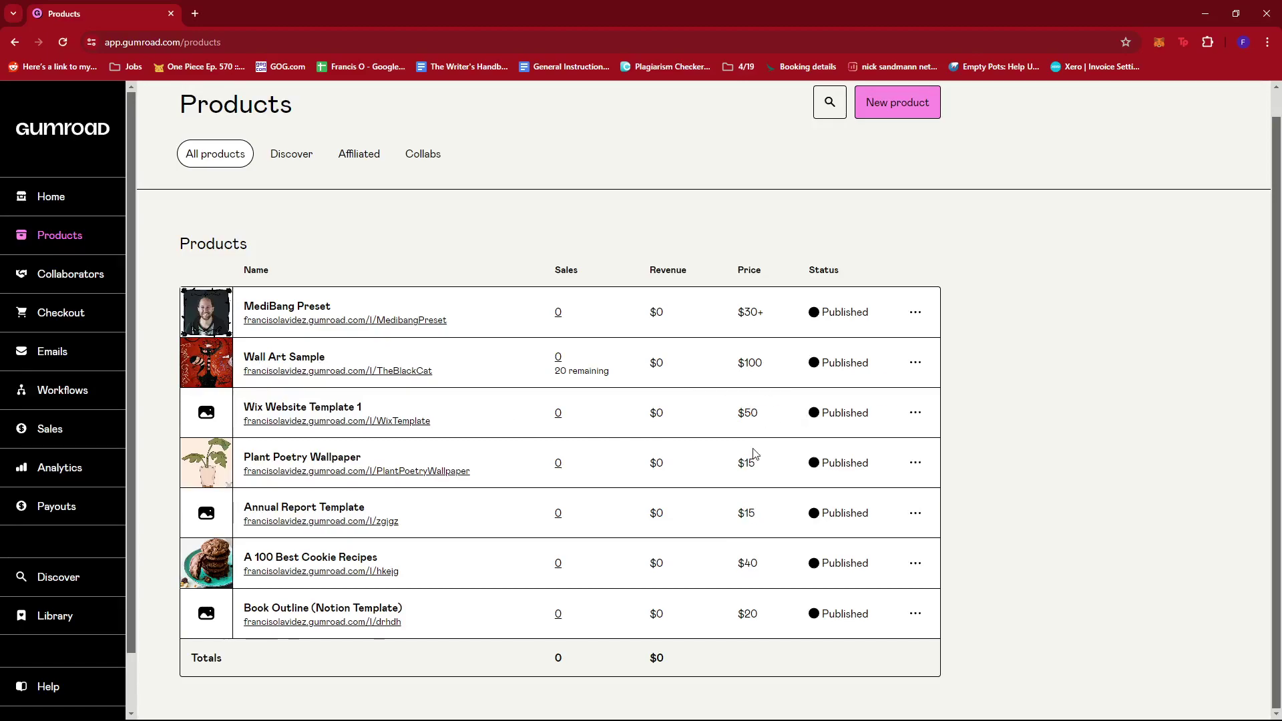